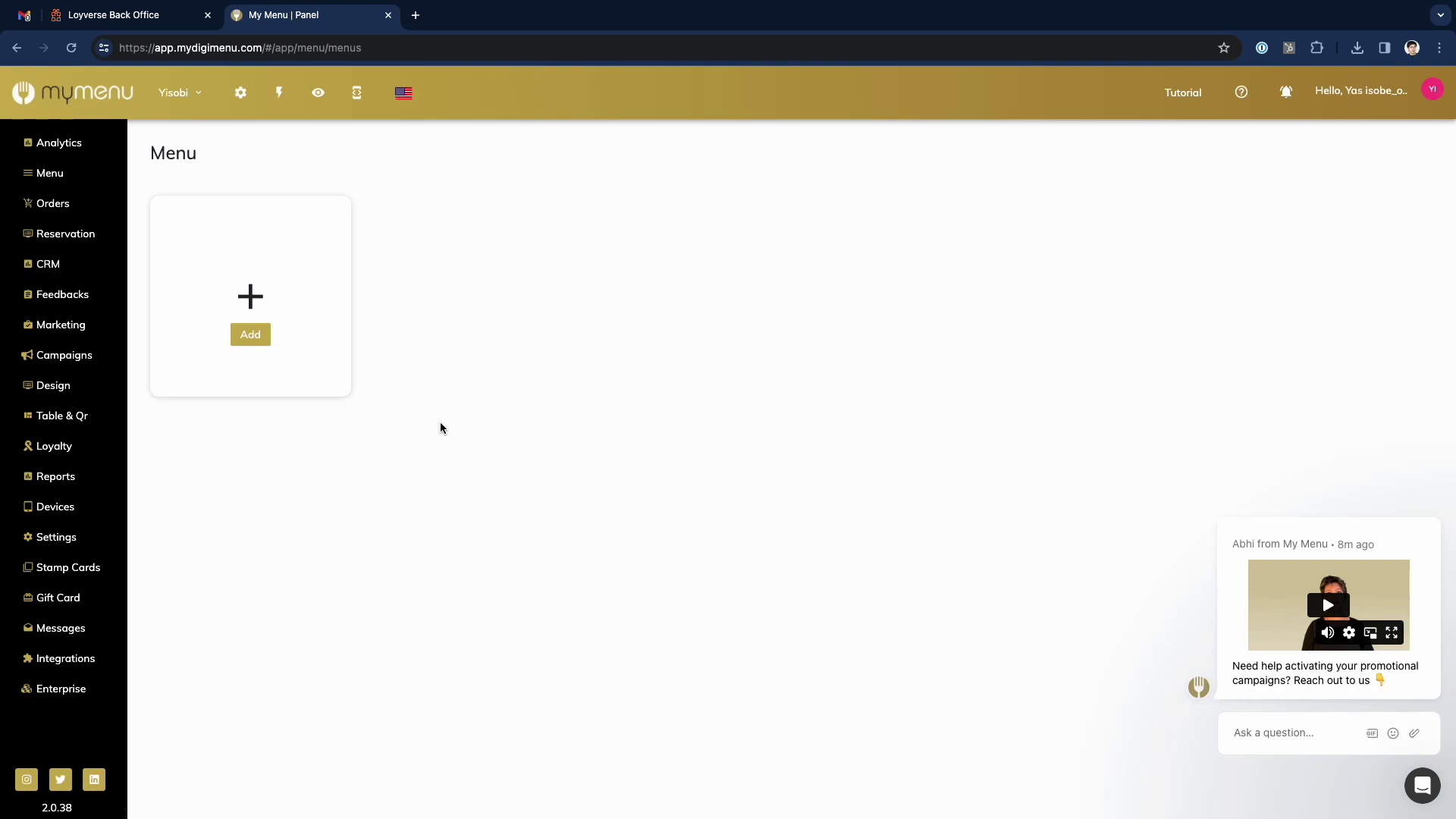
Connect the Loyverse POS integration and allow My Menu the requested permissions
left_click(98, 658)
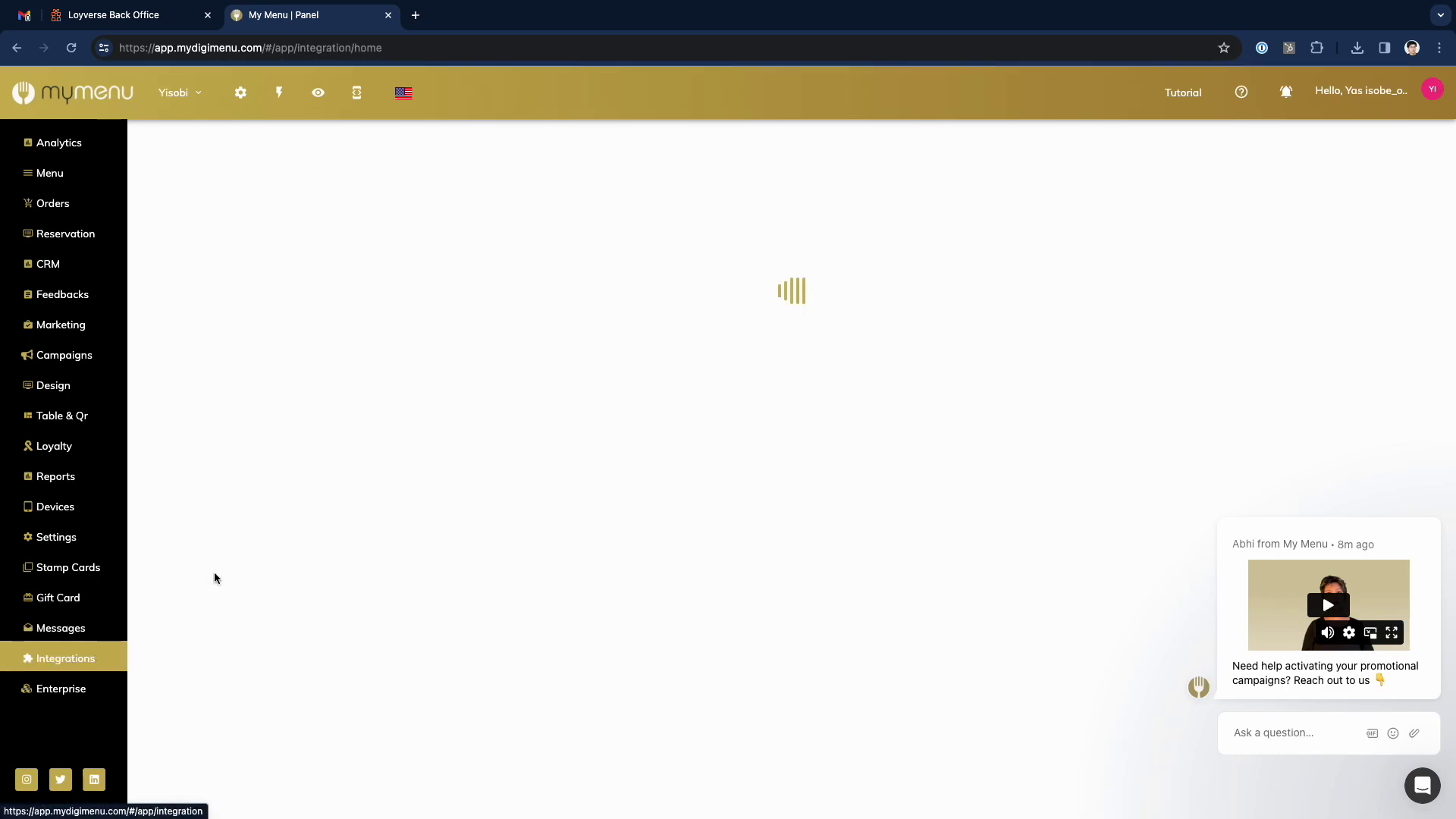
left_click(249, 729)
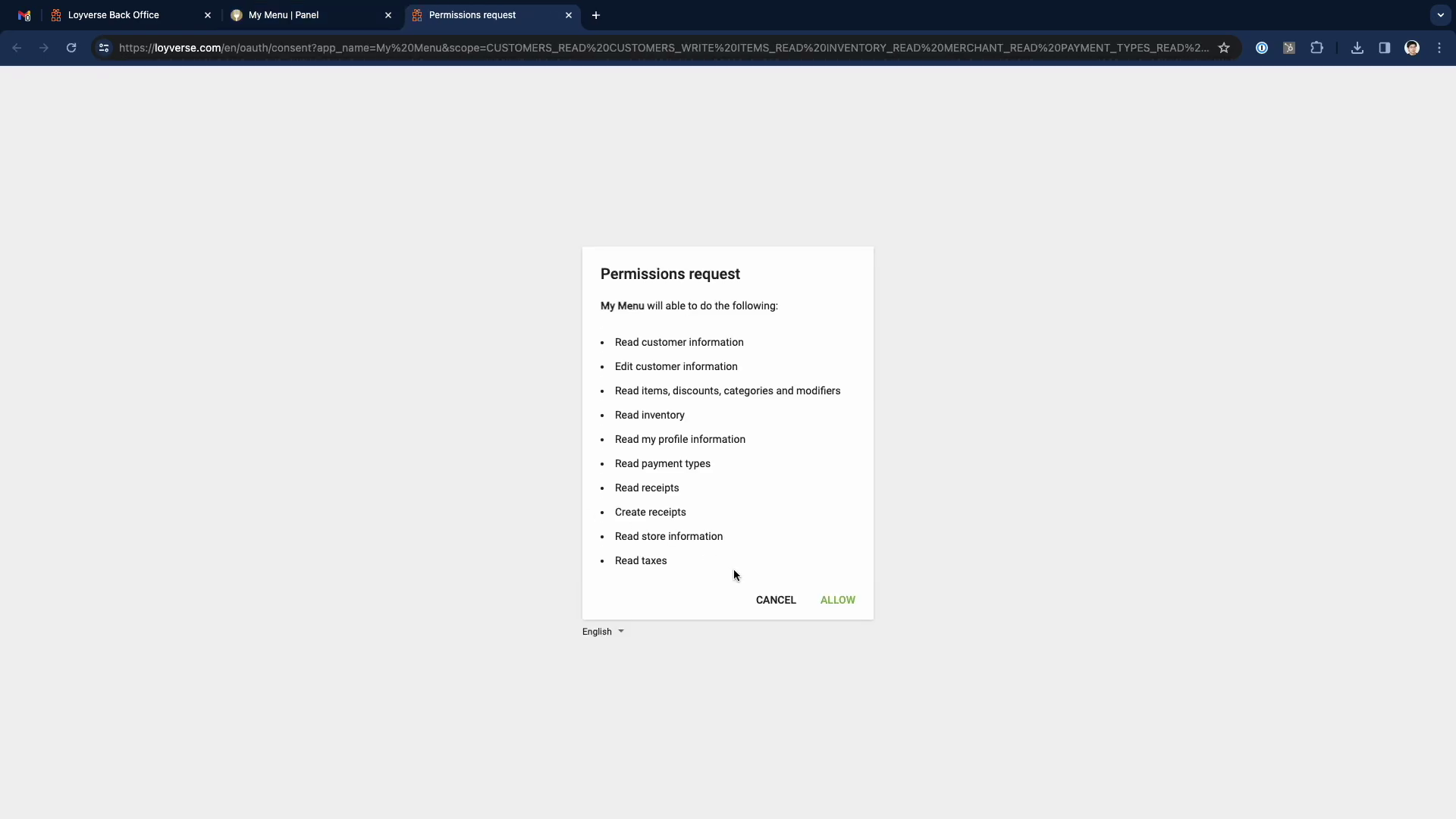
left_click(831, 599)
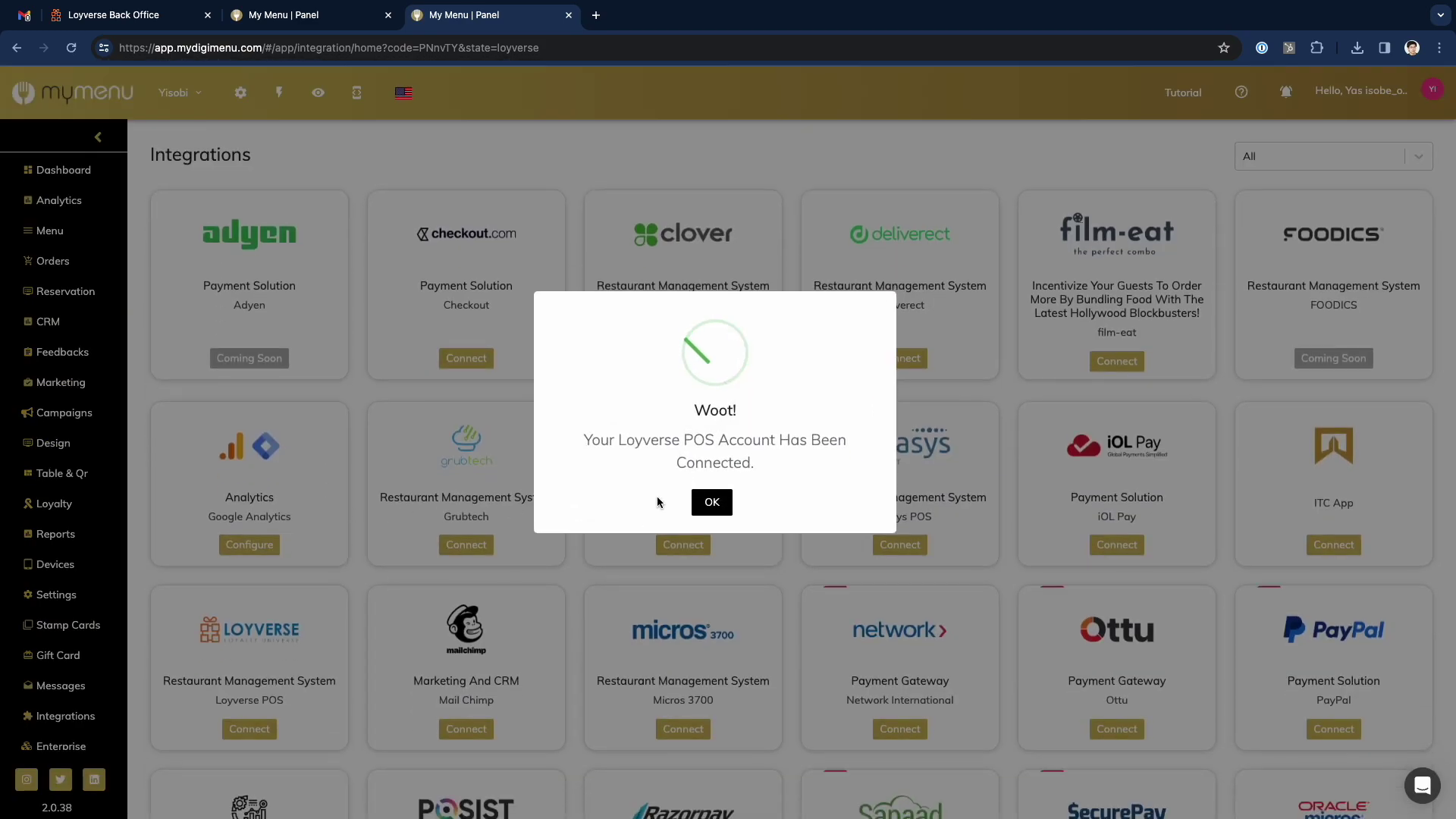
left_click(711, 502)
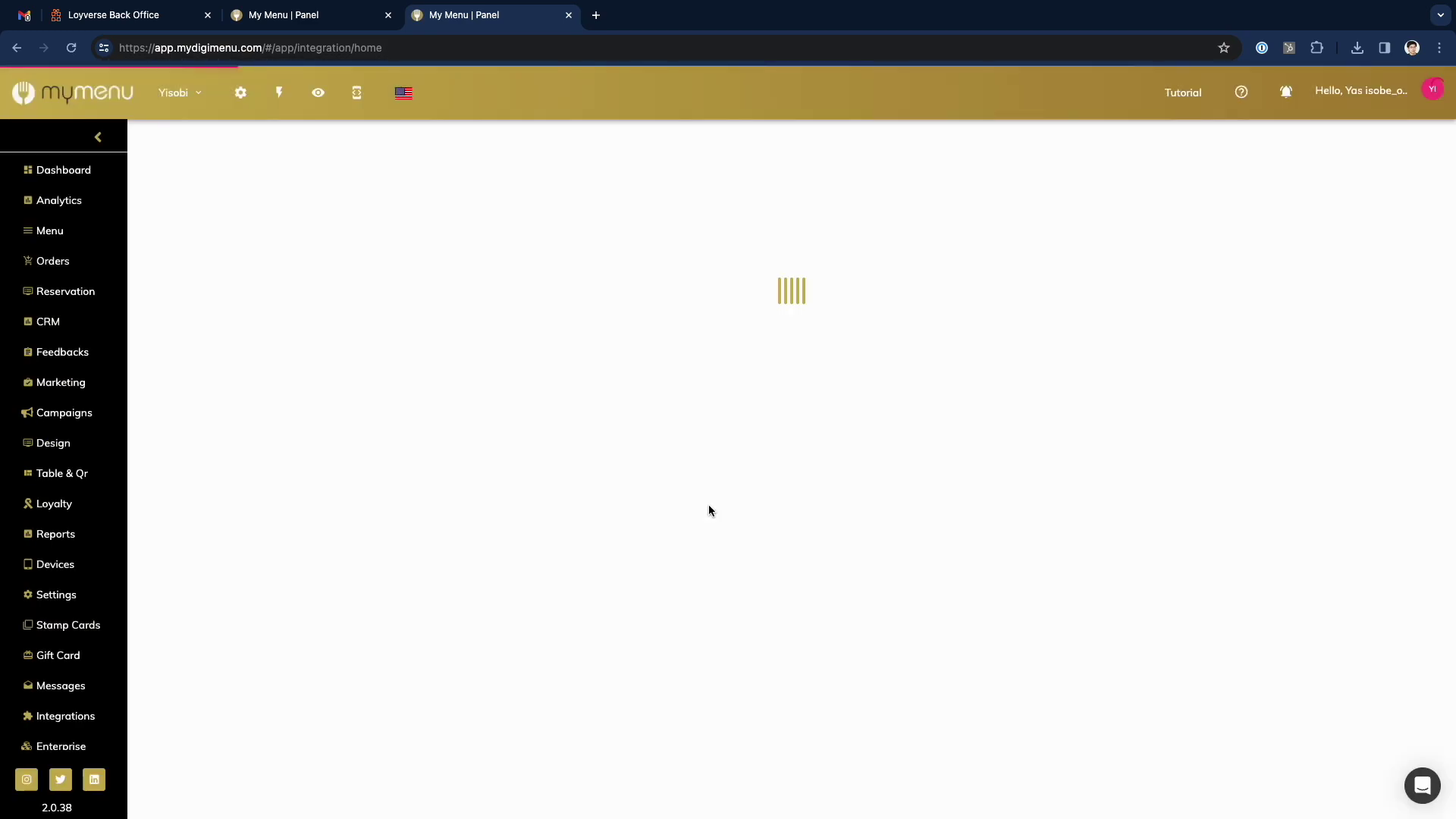
Configure the Loyverse POS integration to use the store LPOS HQ and update the selection
scroll(331, 537, "down", 2)
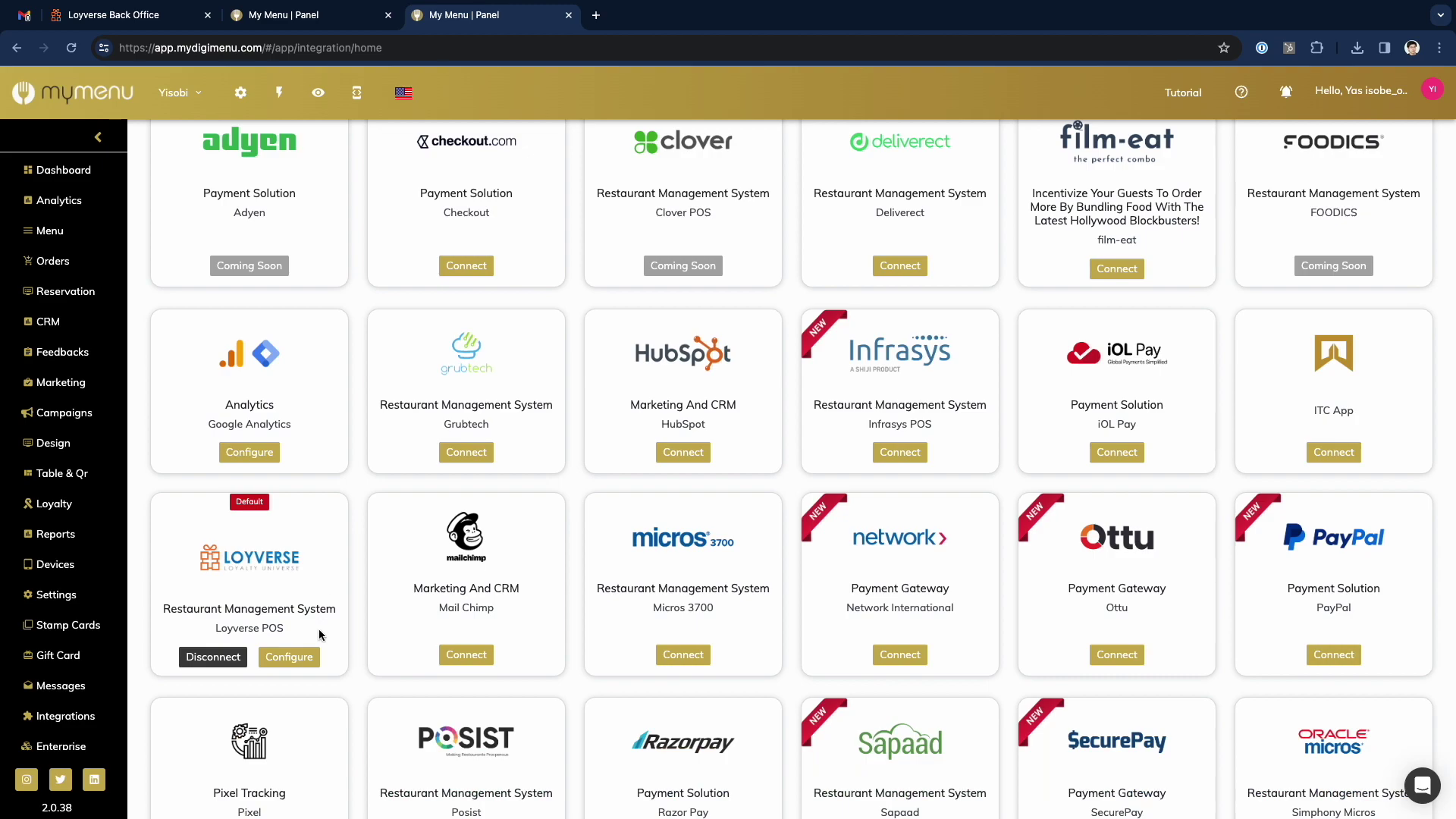
left_click(289, 657)
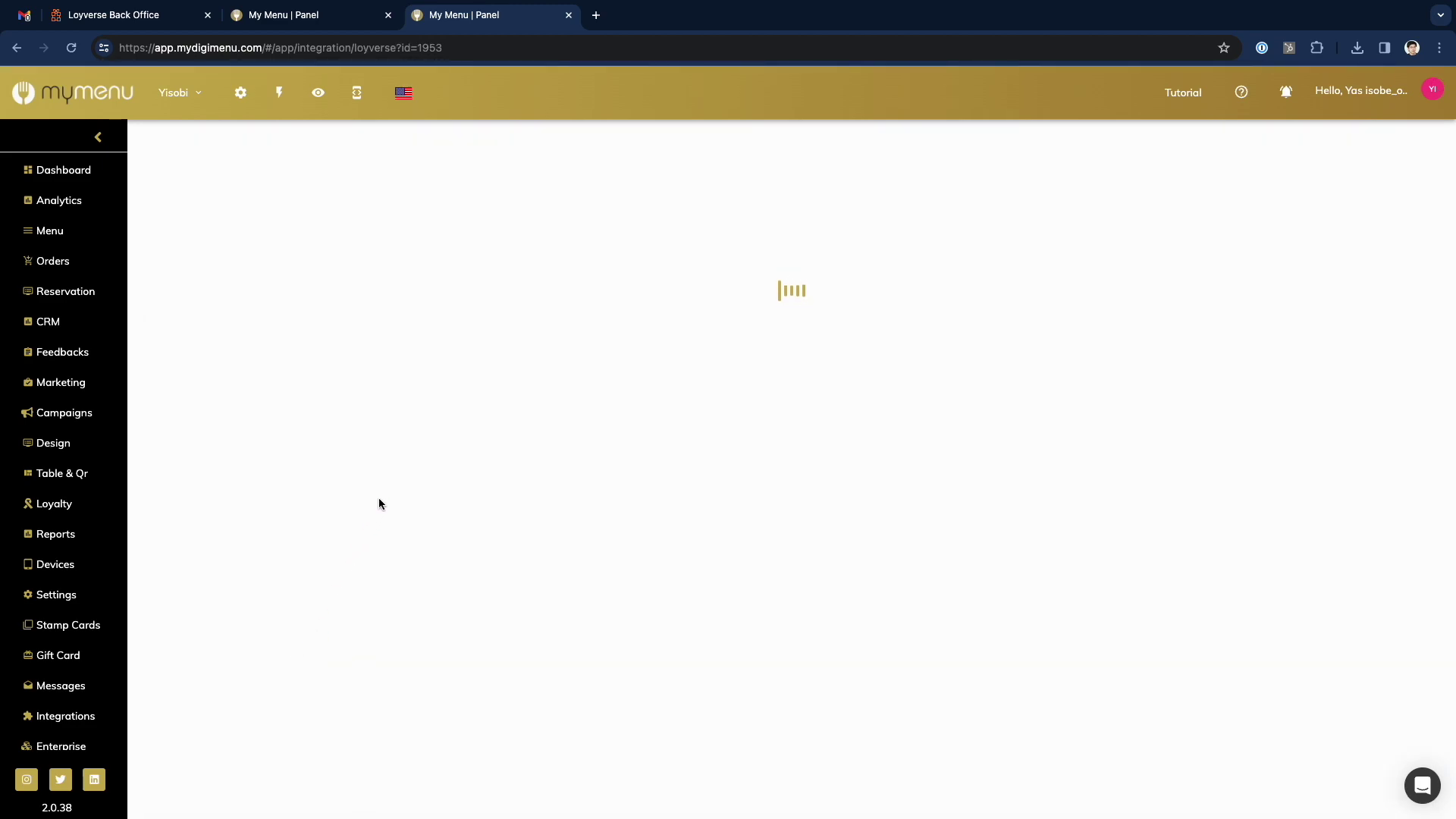
left_click(536, 232)
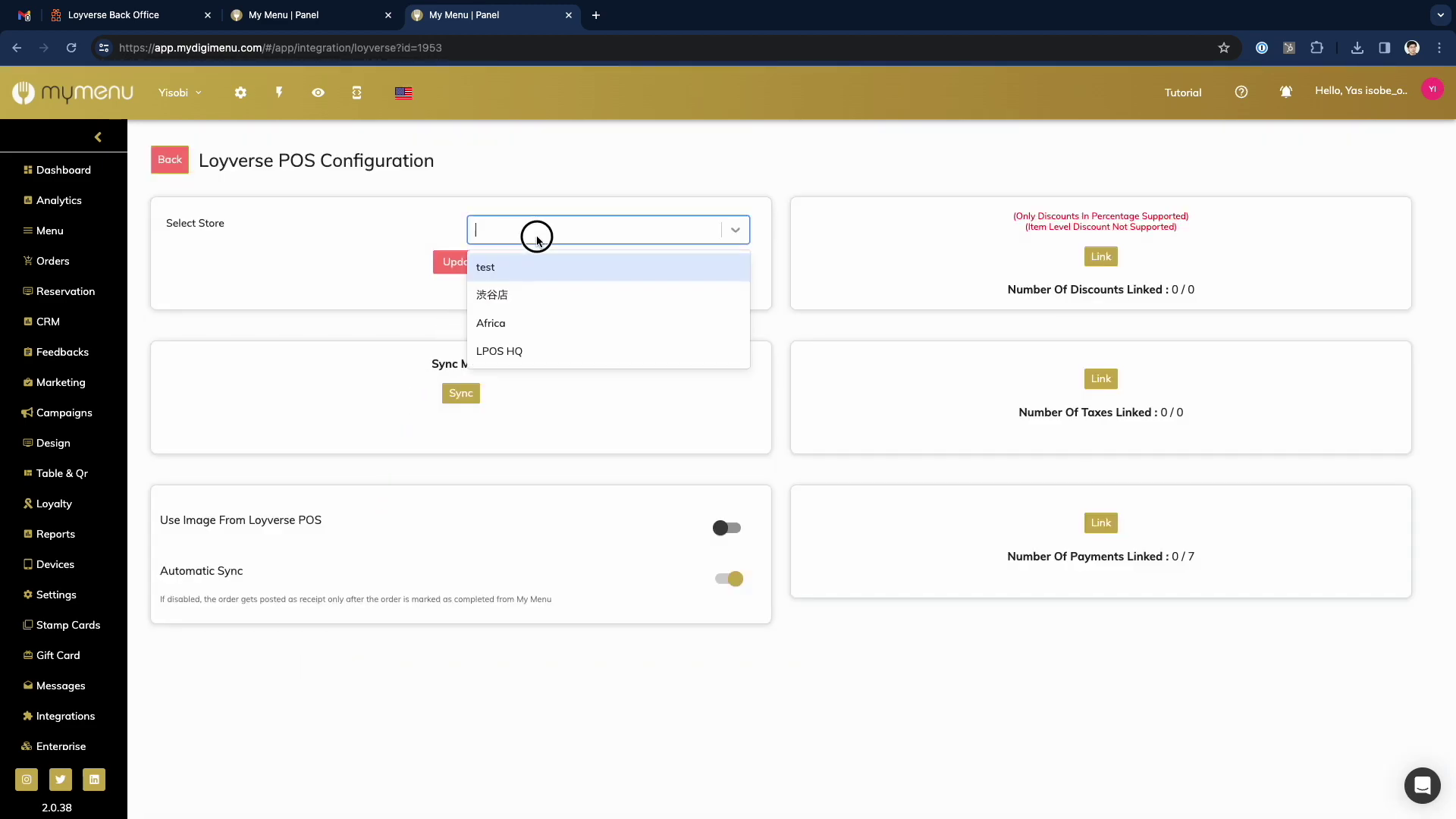
left_click(497, 348)
left_click(458, 283)
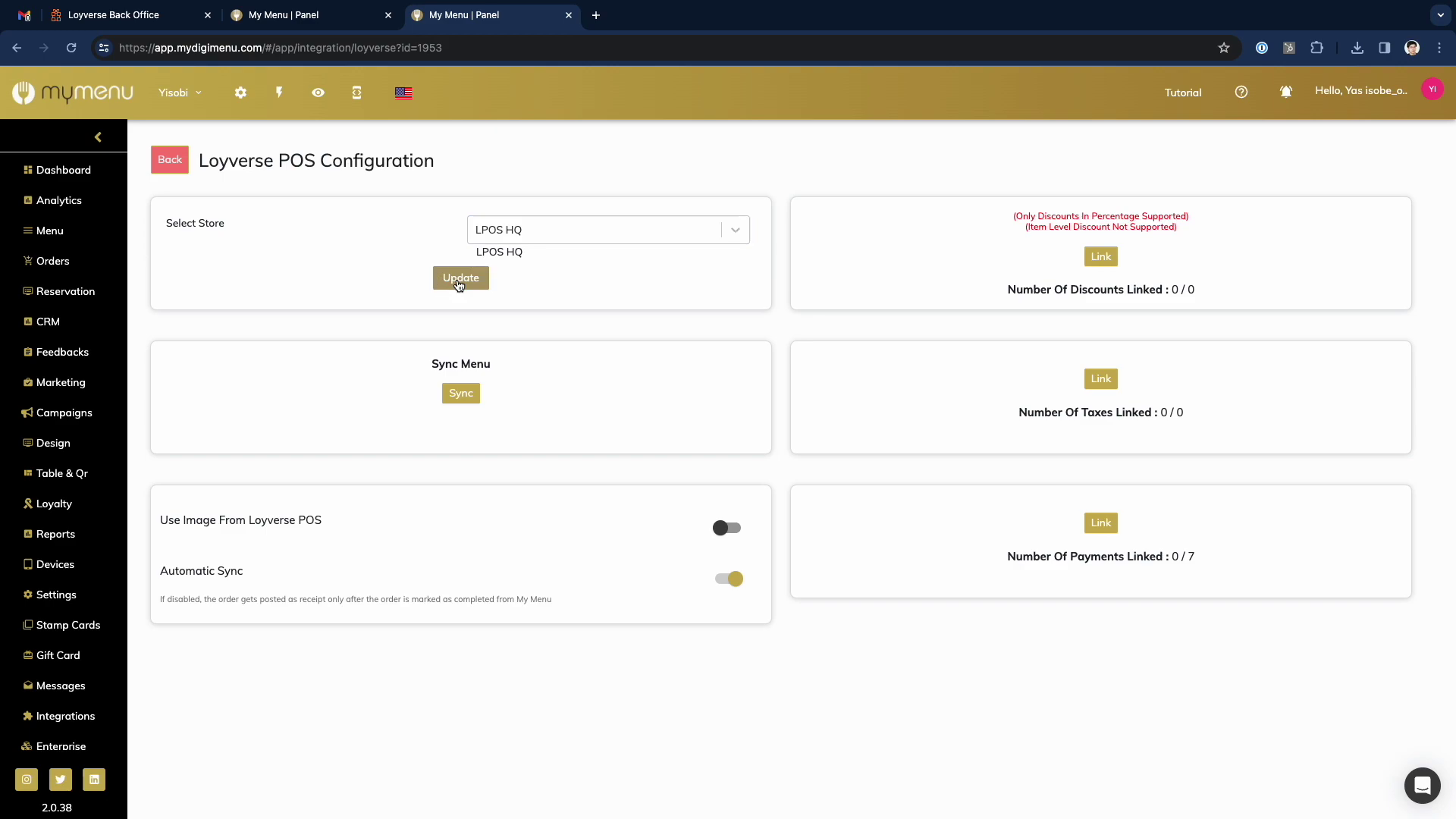
Check the discount links and sync the menu from the Loyverse POS configuration
left_click(1097, 257)
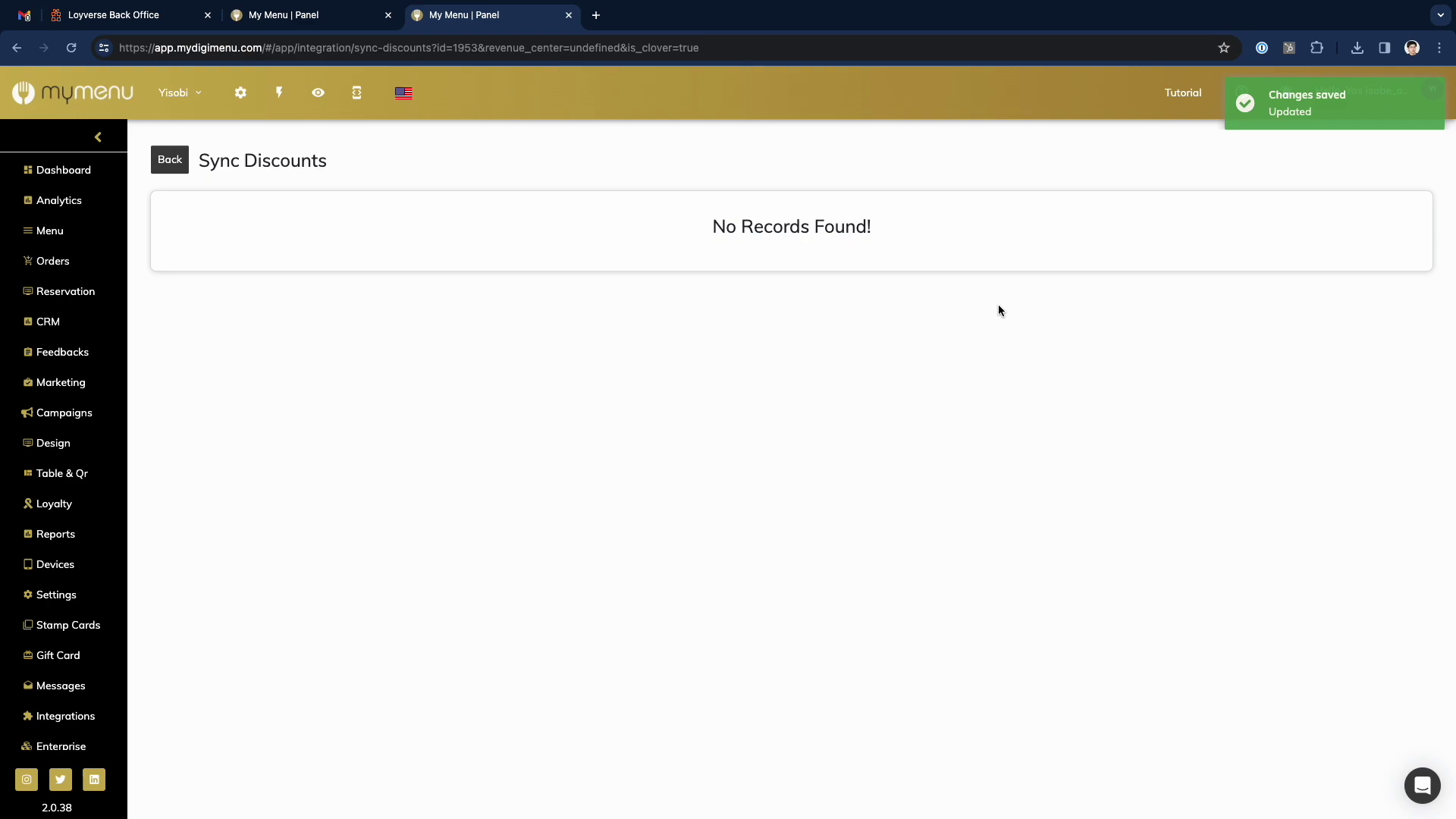
key("alt+Left")
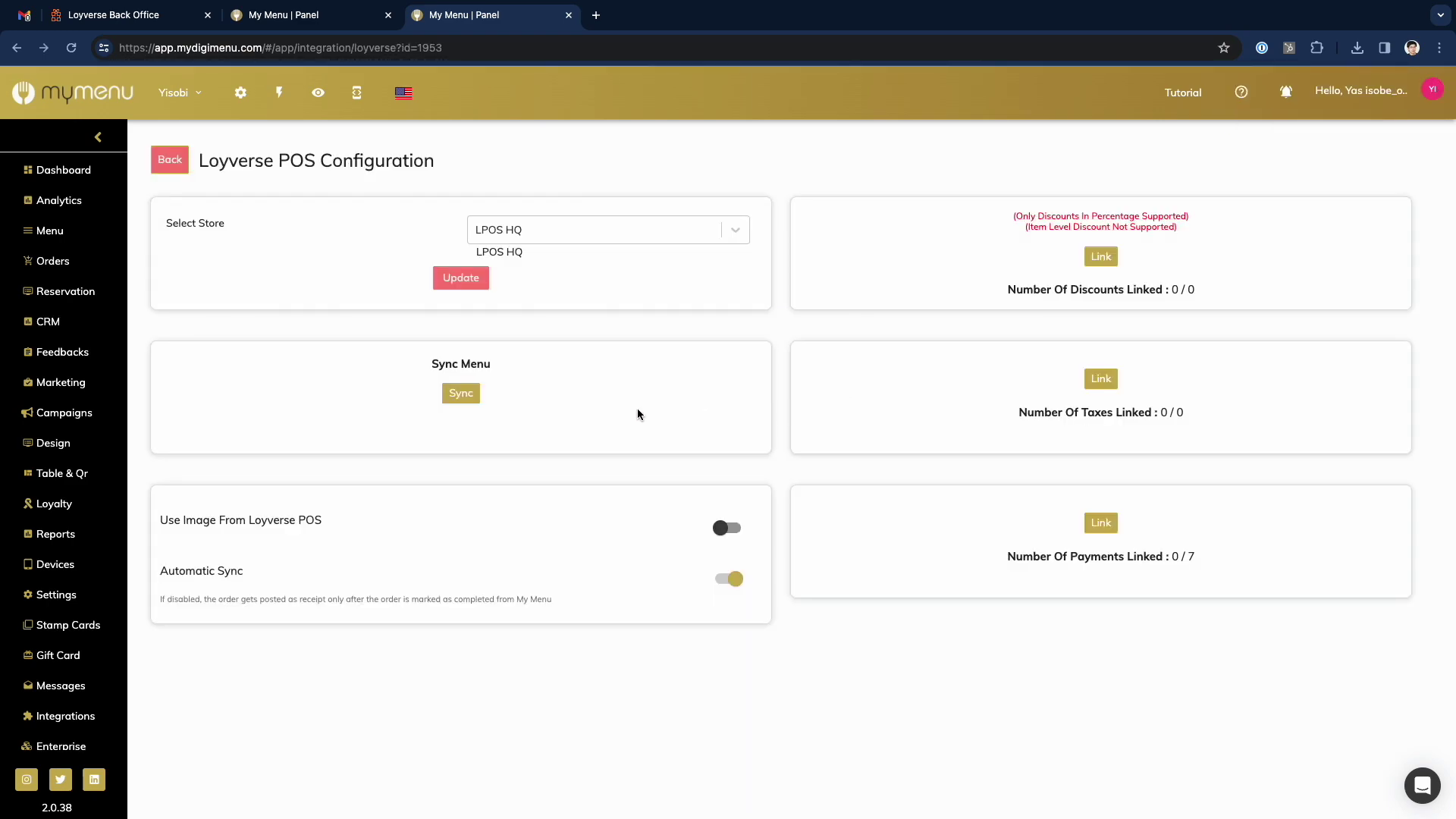
left_click(461, 403)
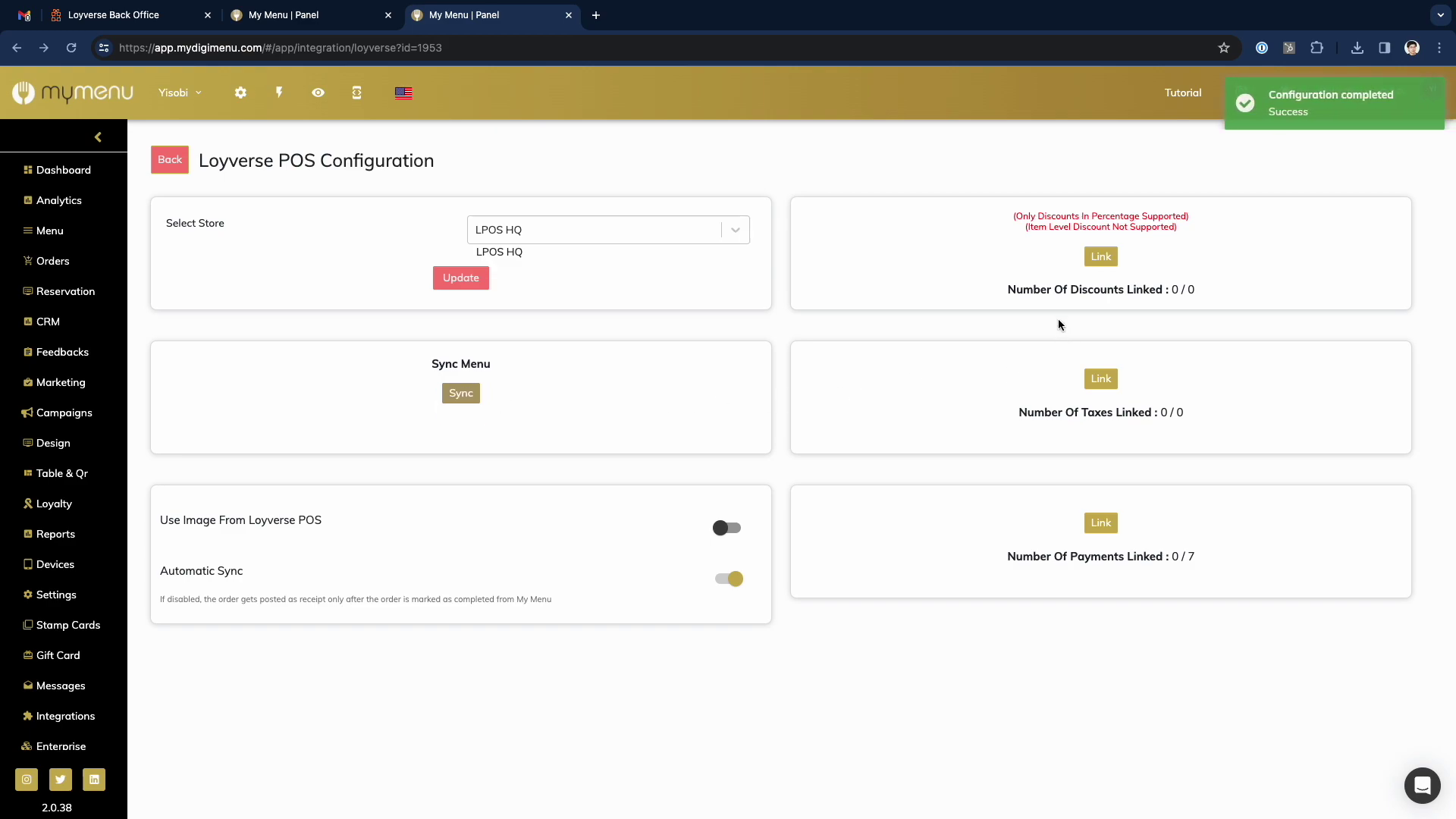
Check the POS item matched to the 100% discount and update all tax links
left_click(1113, 257)
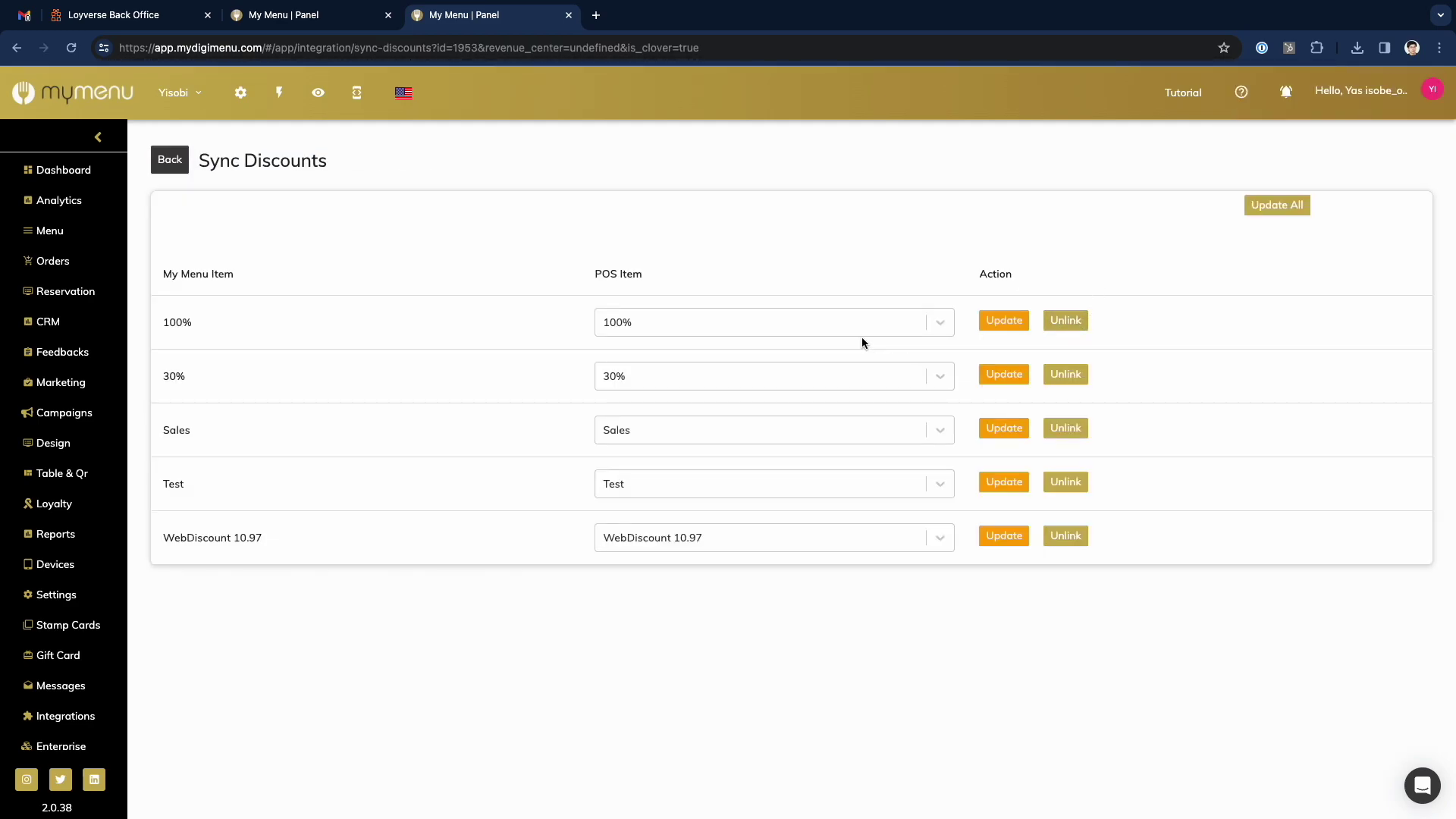
left_click(855, 334)
left_click(853, 333)
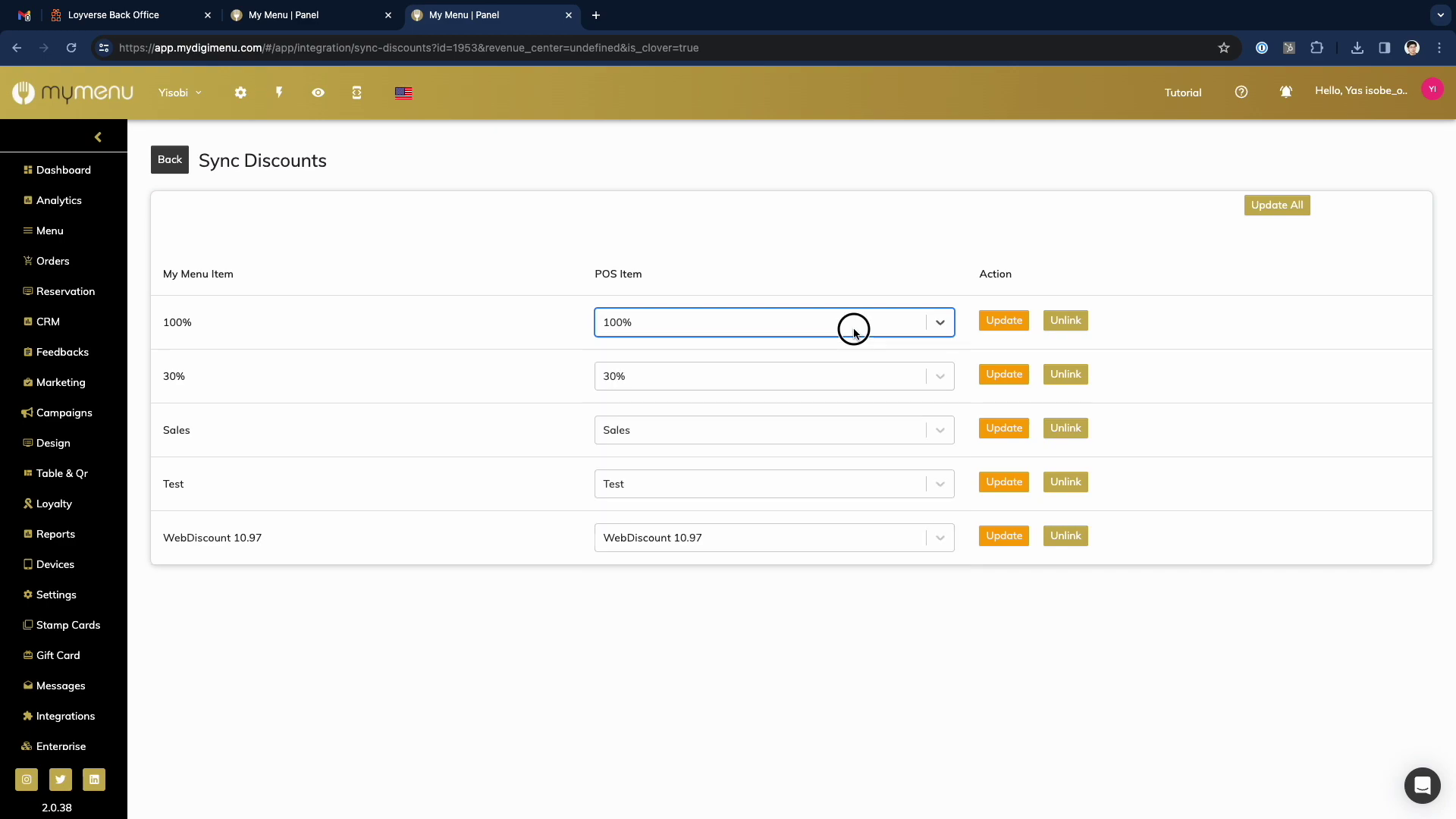
key("super+bracketleft")
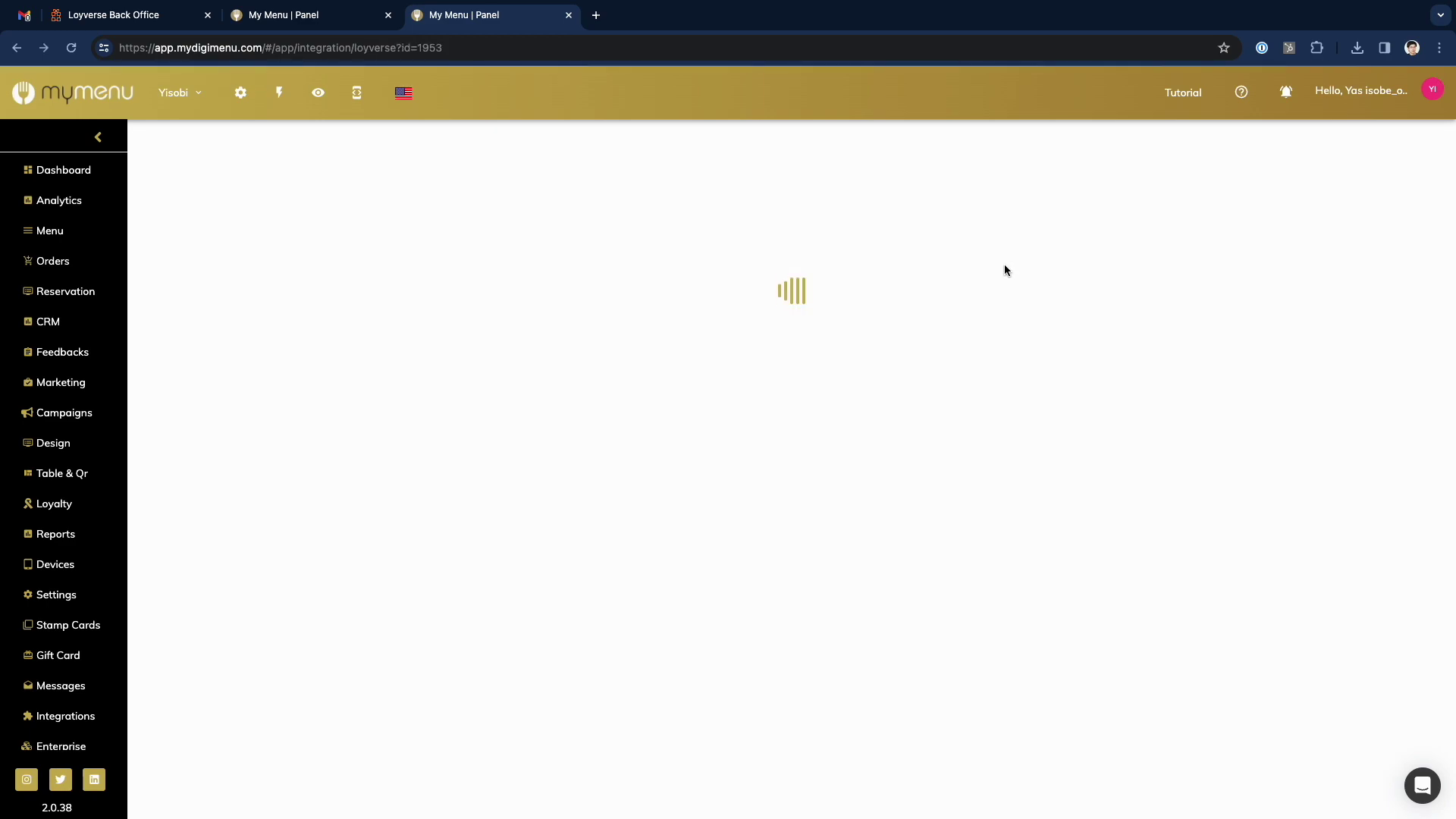
left_click(1099, 376)
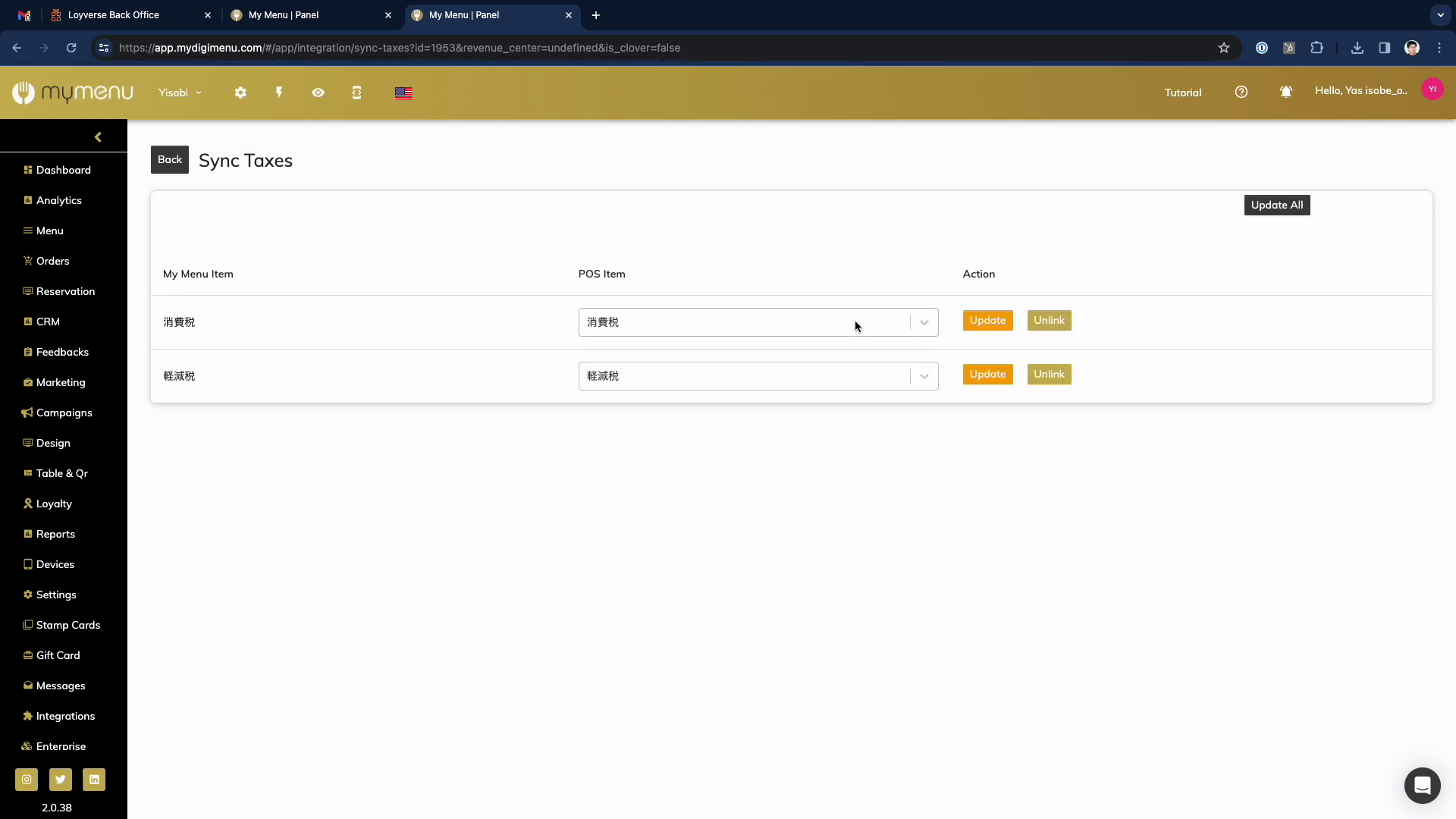
left_click(1277, 204)
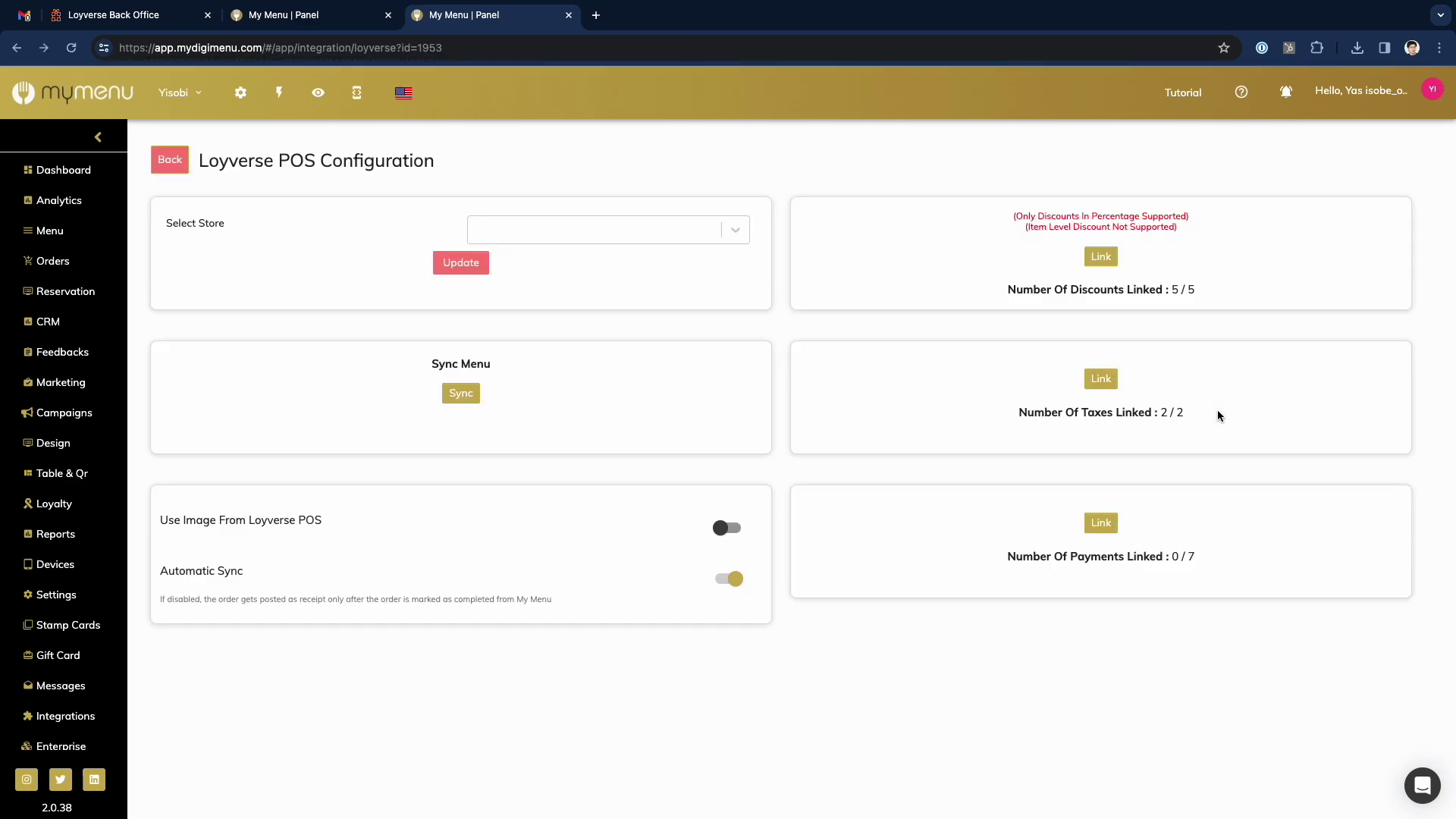
In the payment links, match Cash on delivery to Cash, Online to Card and Cash to Cash
left_click(1112, 529)
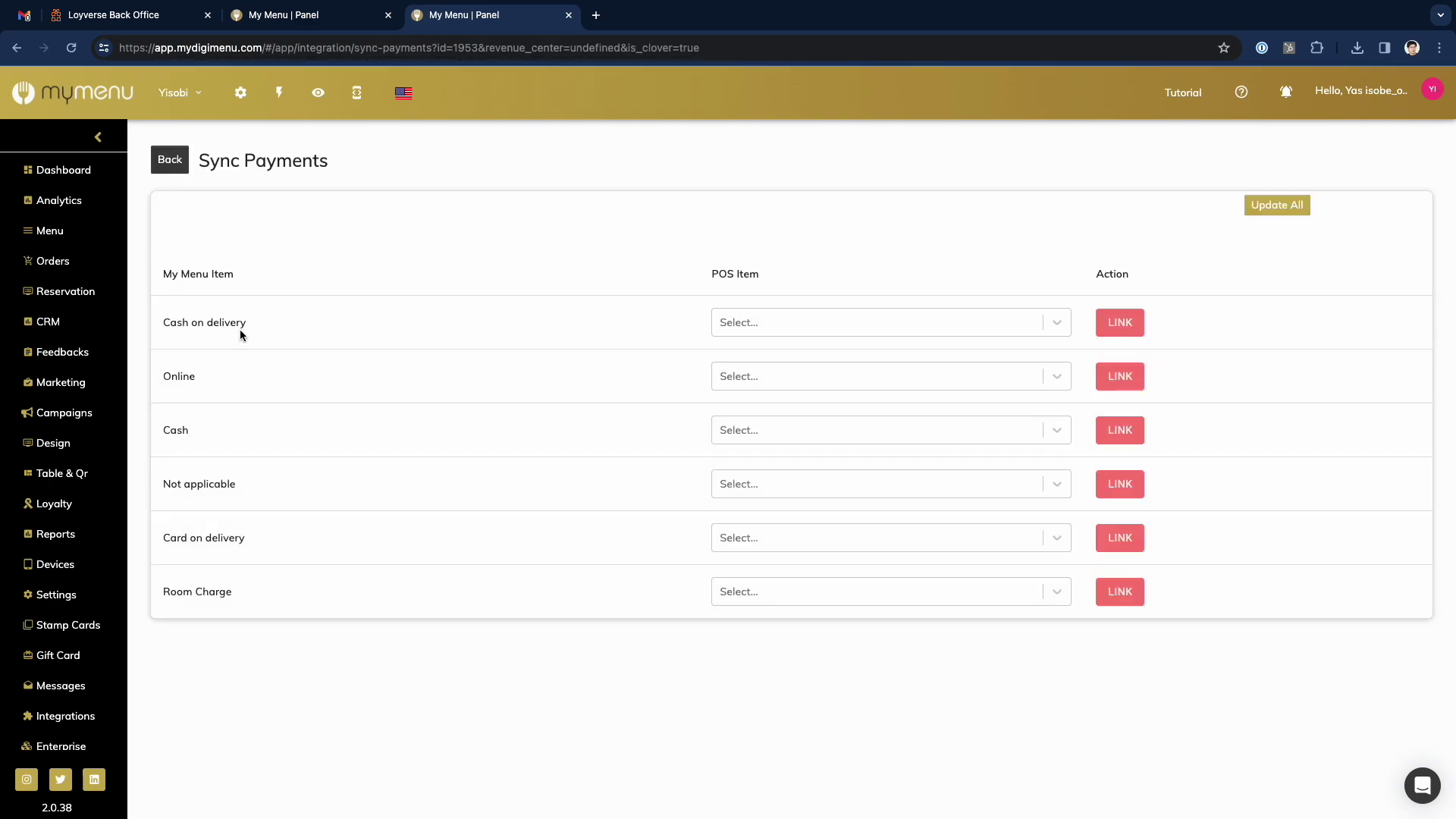
left_click(837, 328)
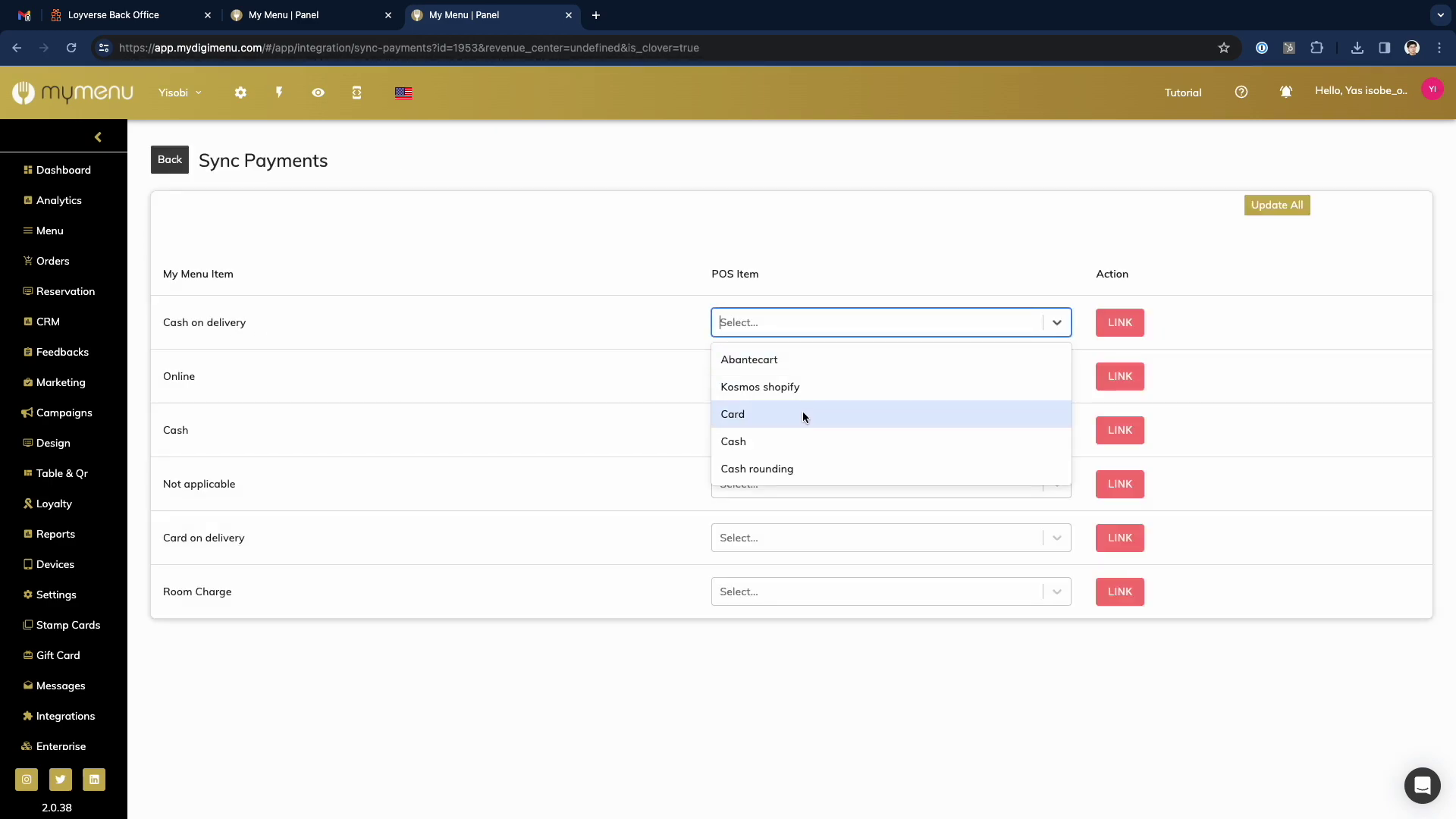
left_click(787, 443)
left_click(790, 373)
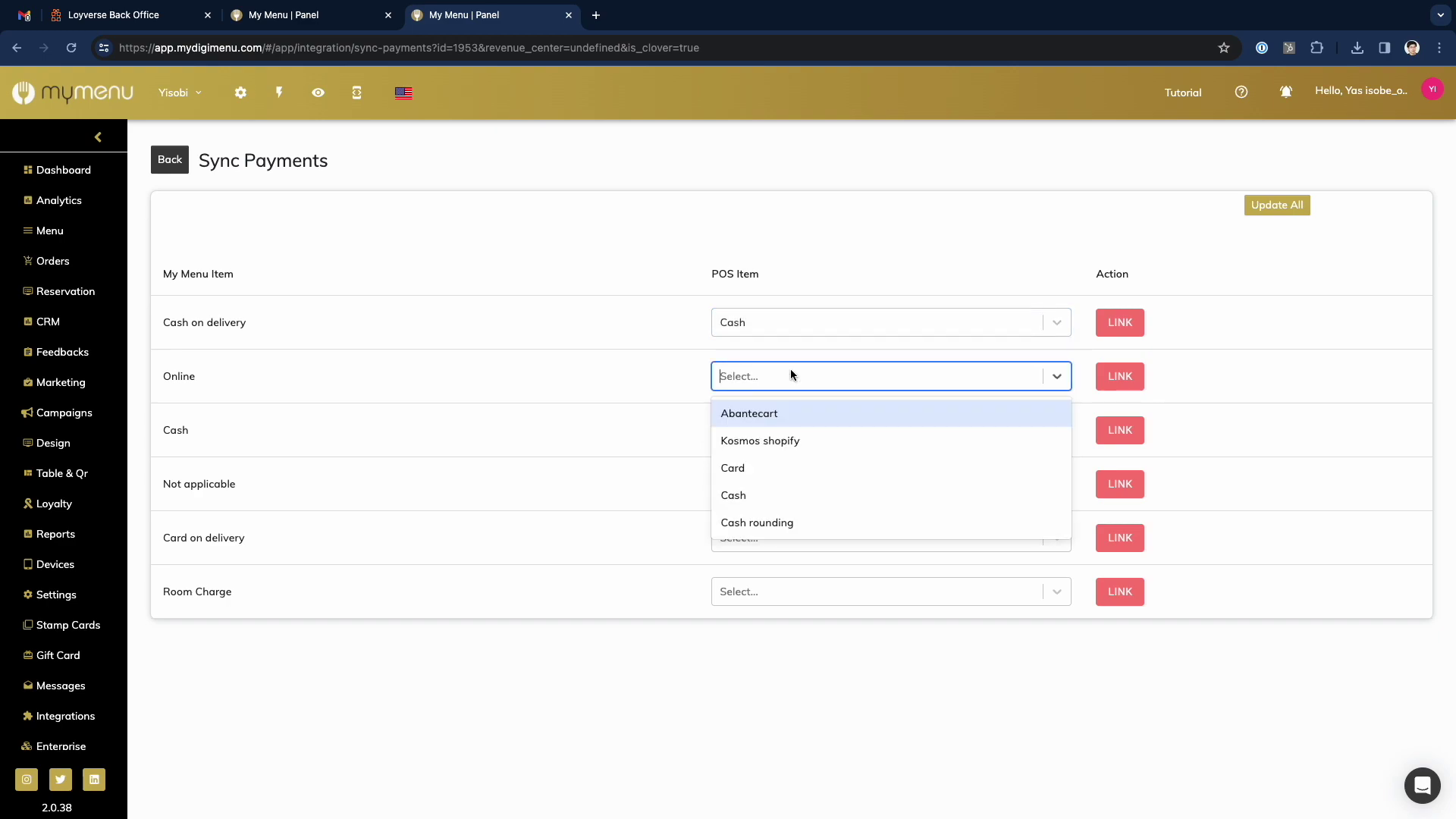
left_click(780, 464)
left_click(781, 438)
left_click(757, 550)
Match Not applicable and Card on delivery to Card and Room Charge to Cash, and update all payment links
left_click(755, 483)
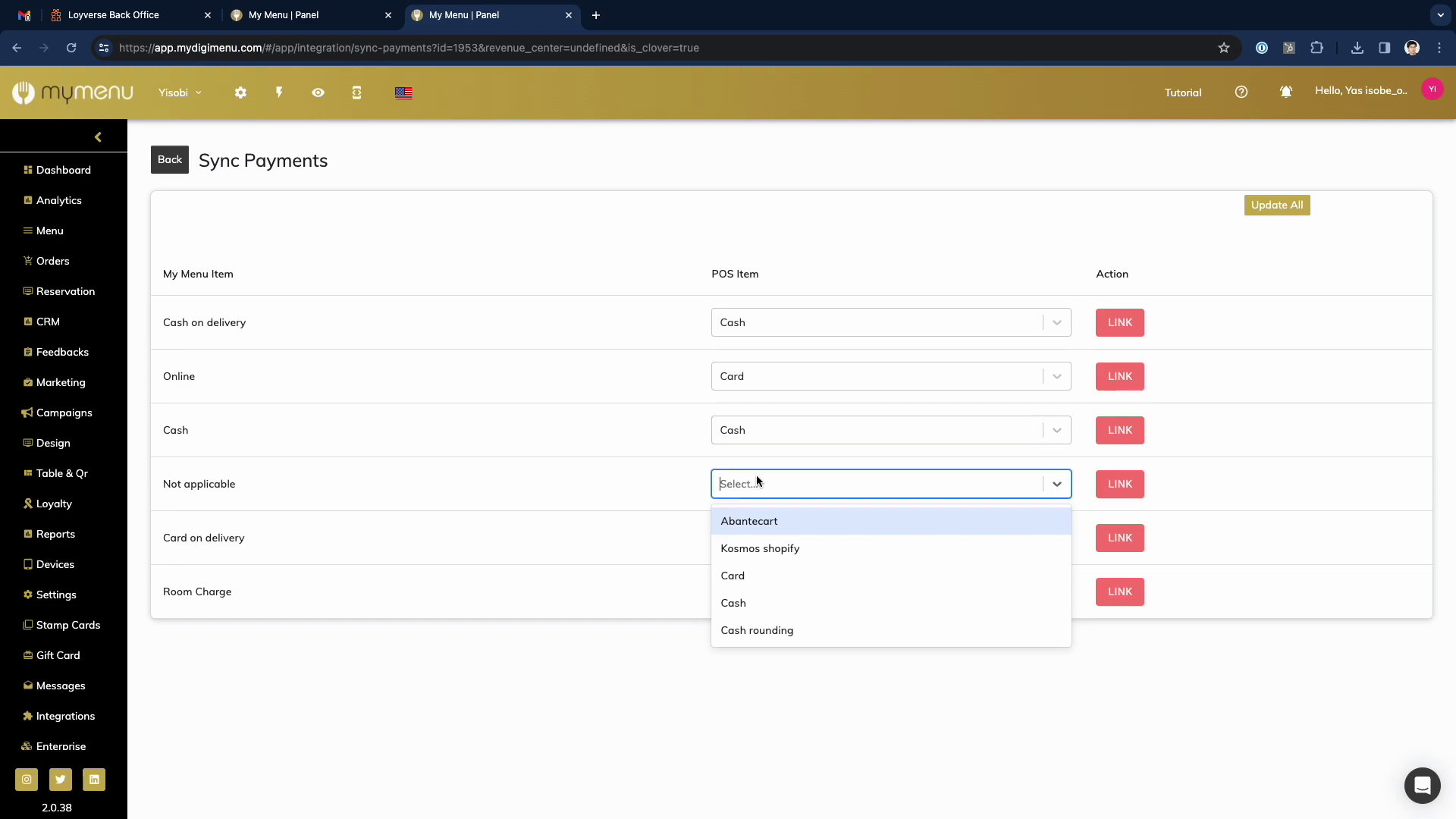
left_click(765, 576)
left_click(763, 545)
left_click(765, 632)
left_click(766, 600)
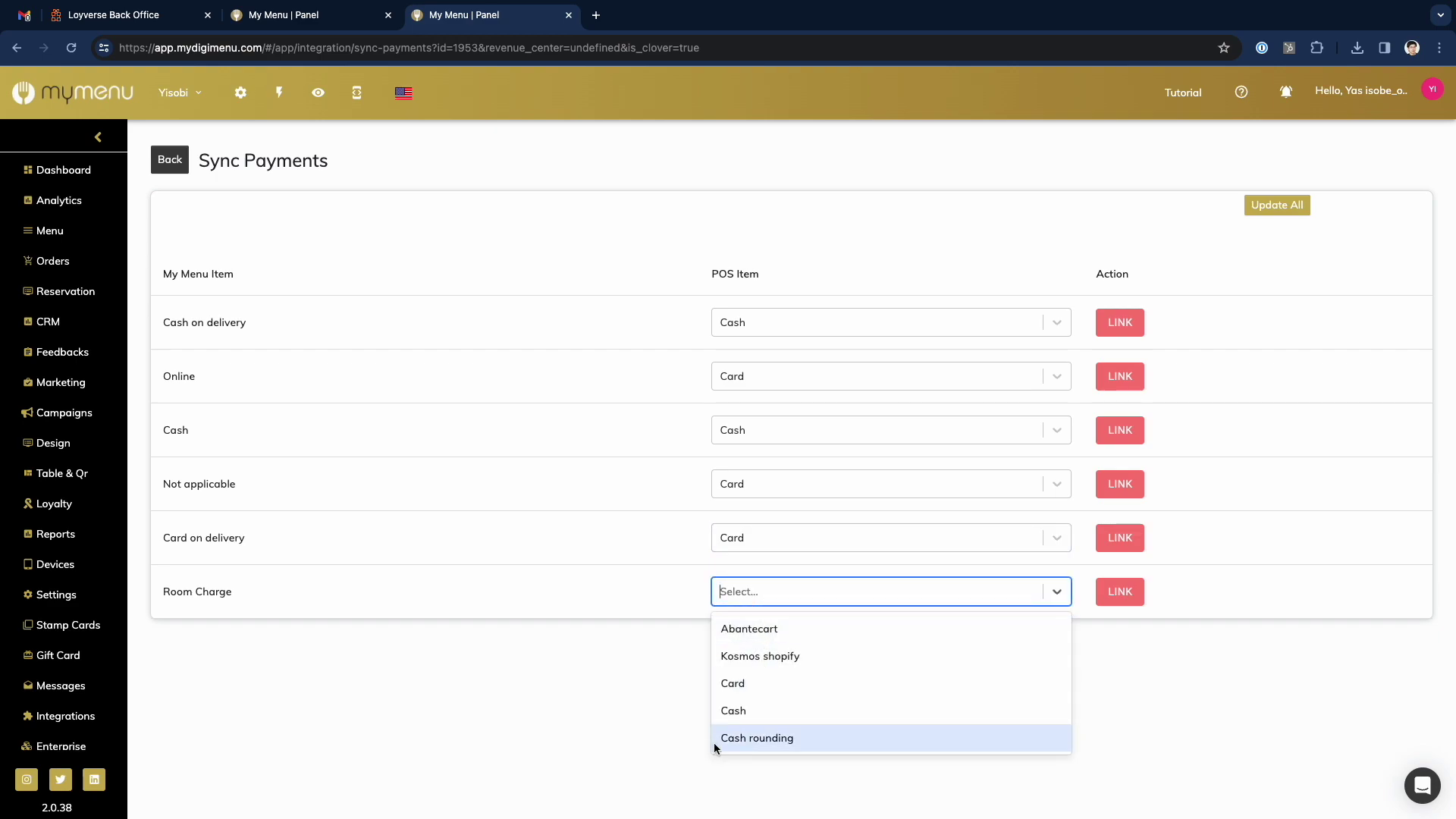
left_click(743, 711)
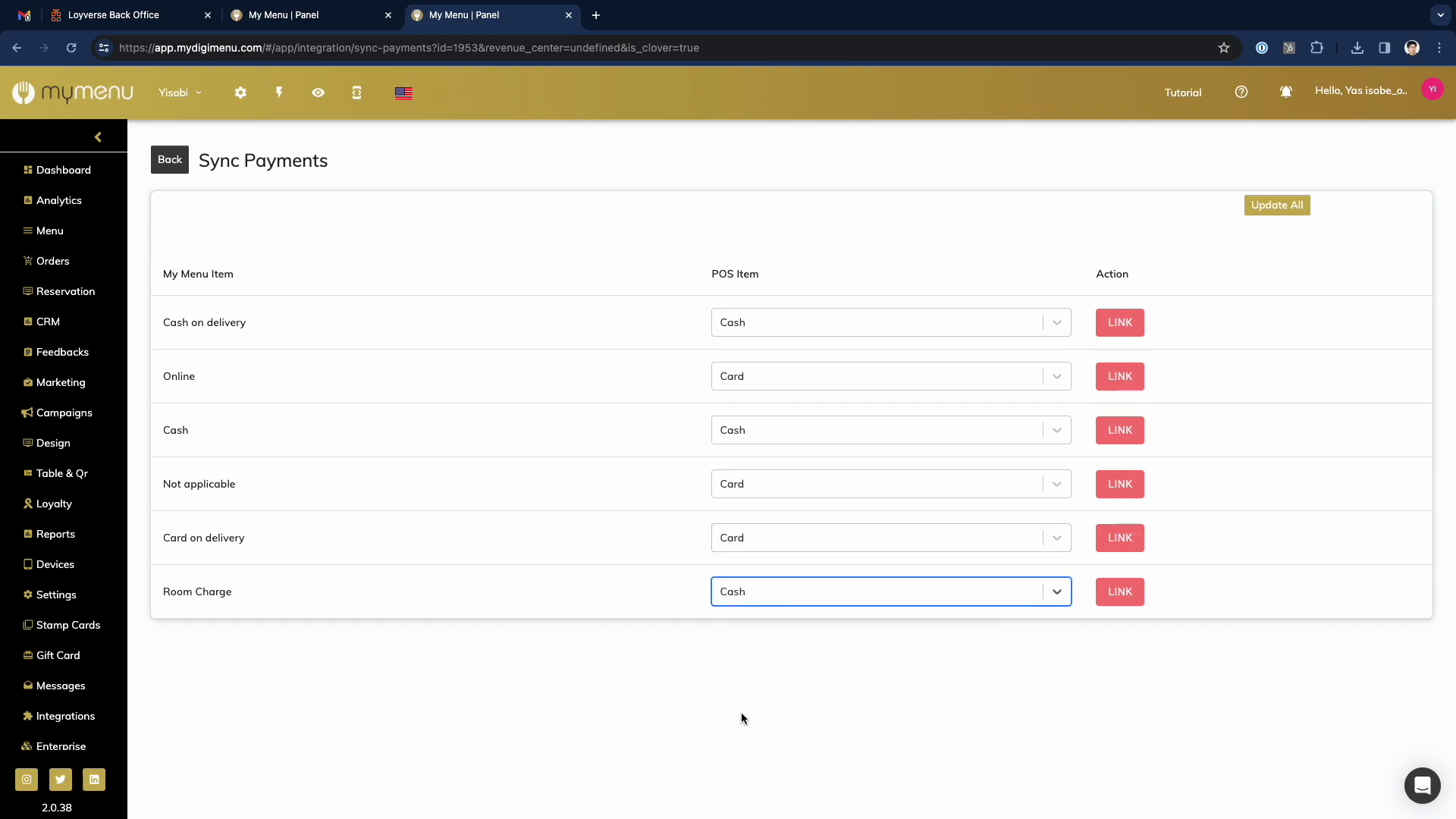
left_click(1244, 214)
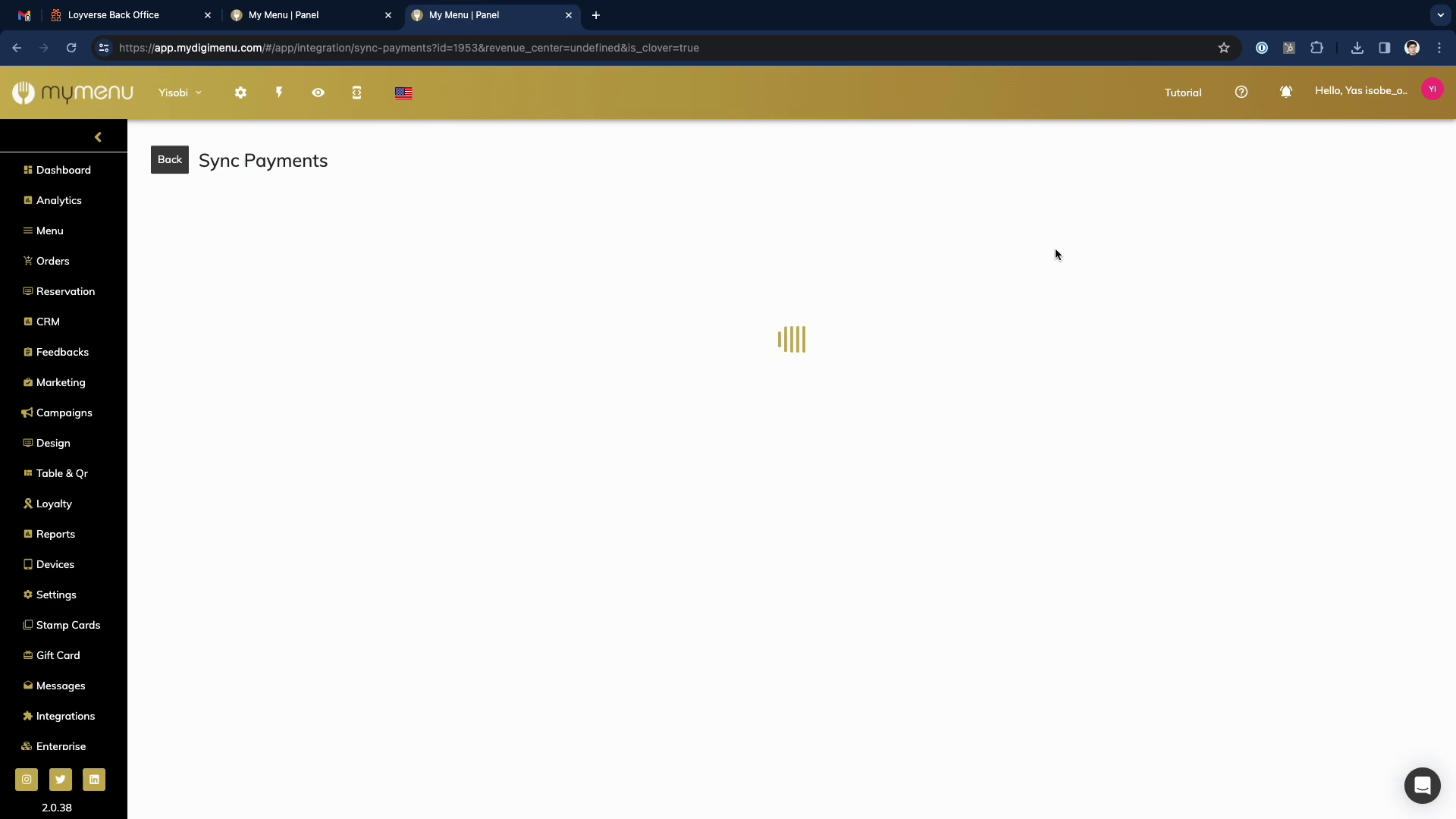
Enter the synced Loyverse Menu to view its sections and items, and dismiss the chat message
left_click(85, 241)
left_click(82, 259)
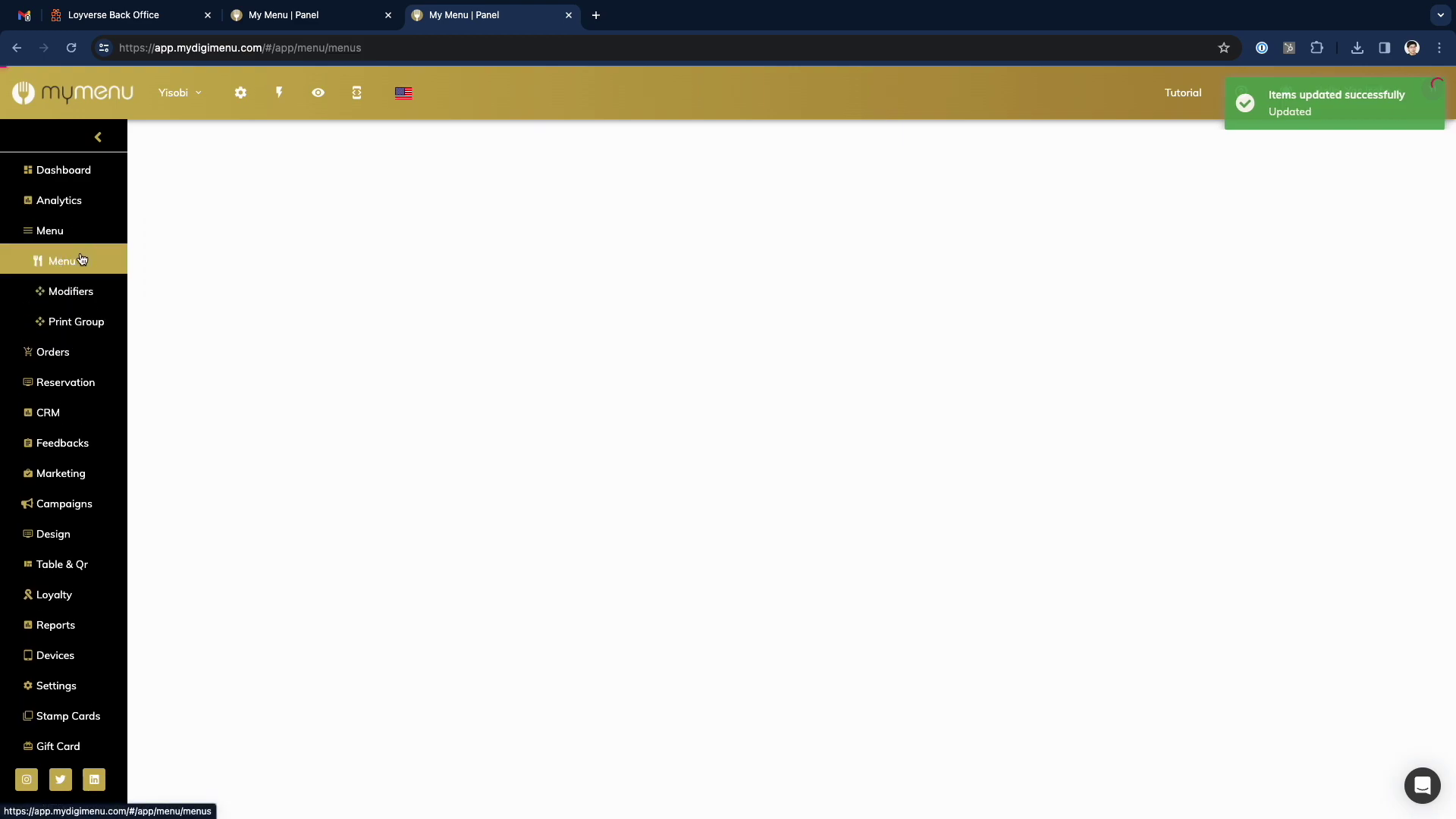
mouse_move(265, 364)
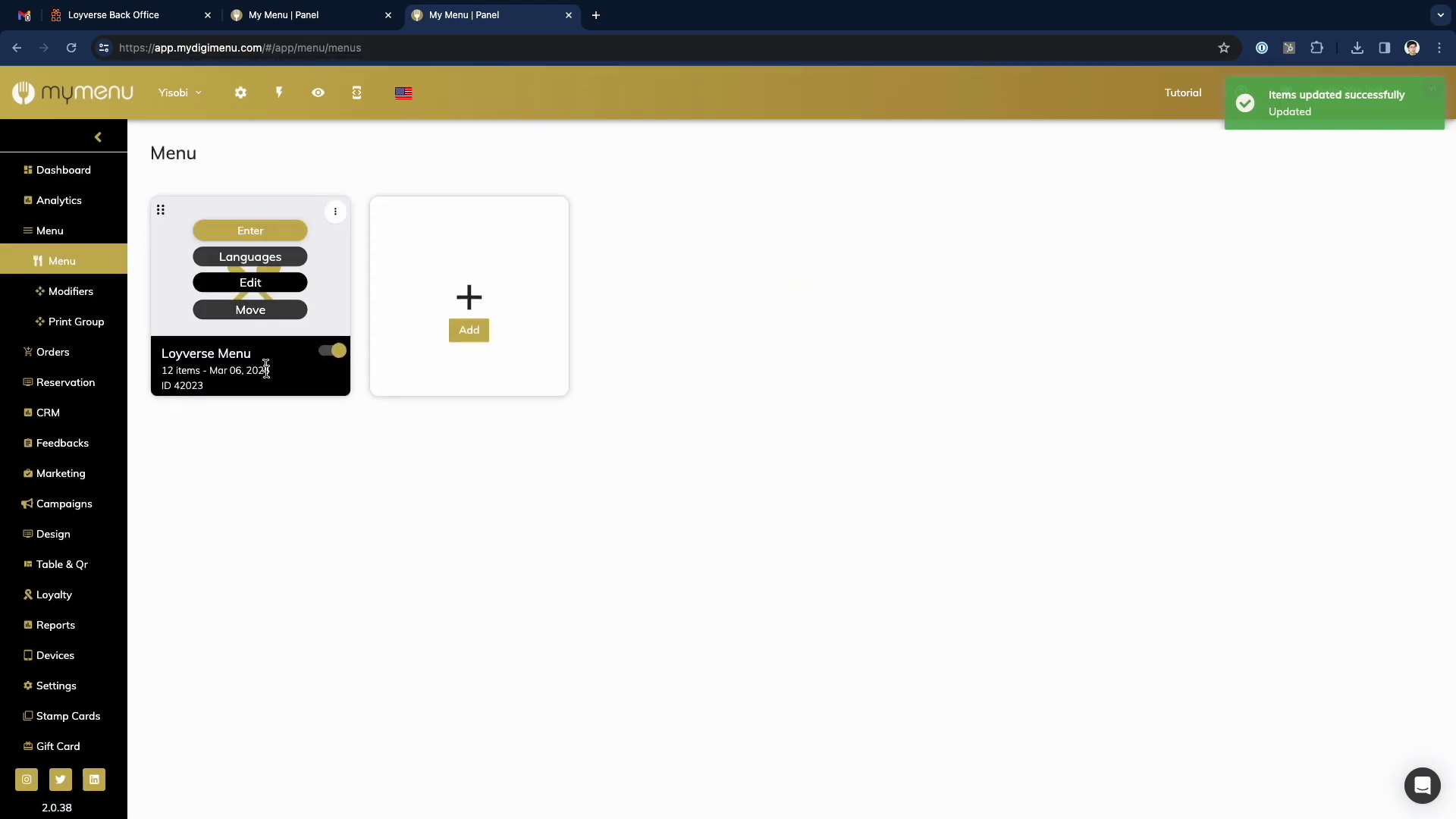
left_click(242, 235)
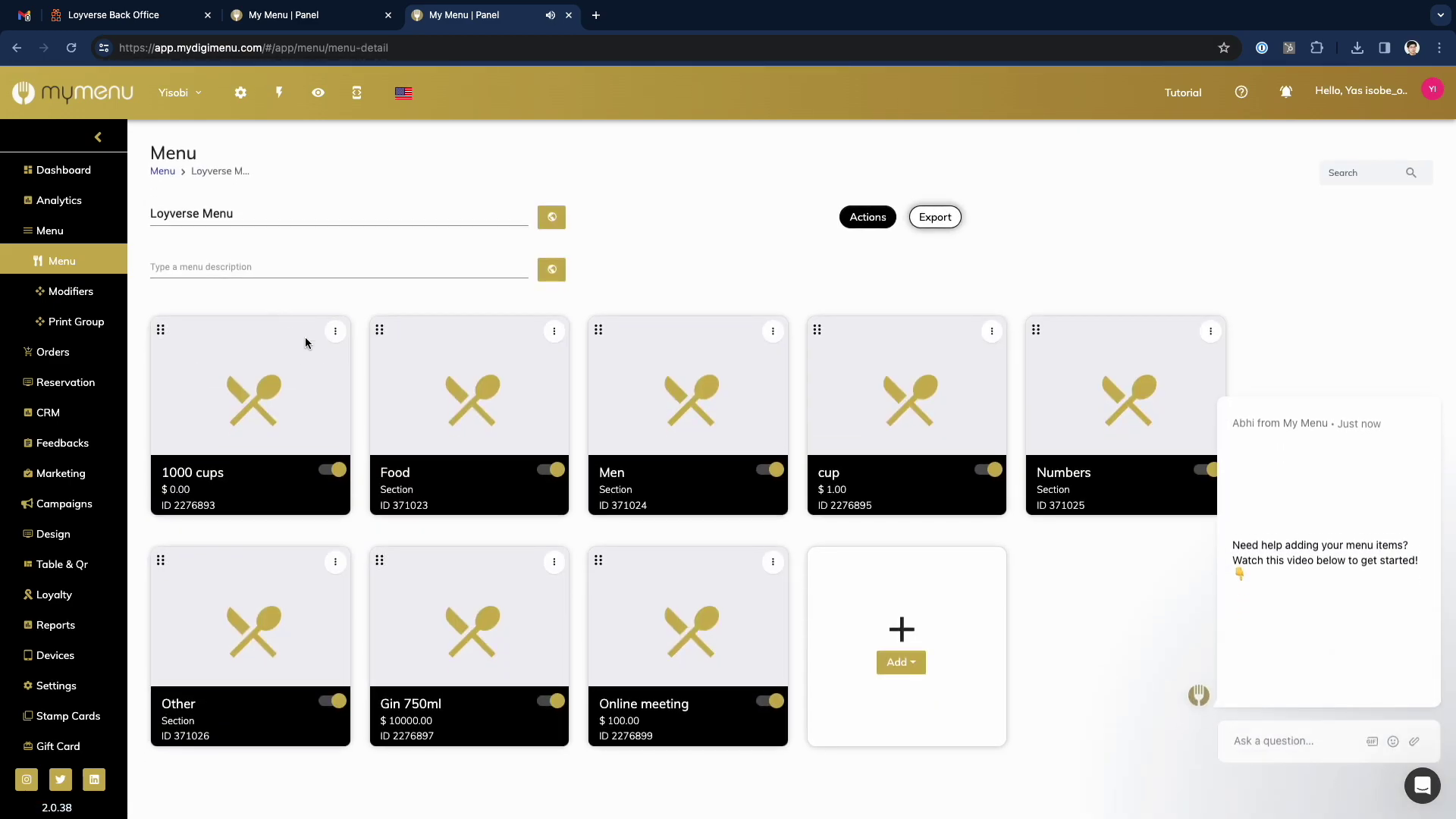
mouse_move(438, 480)
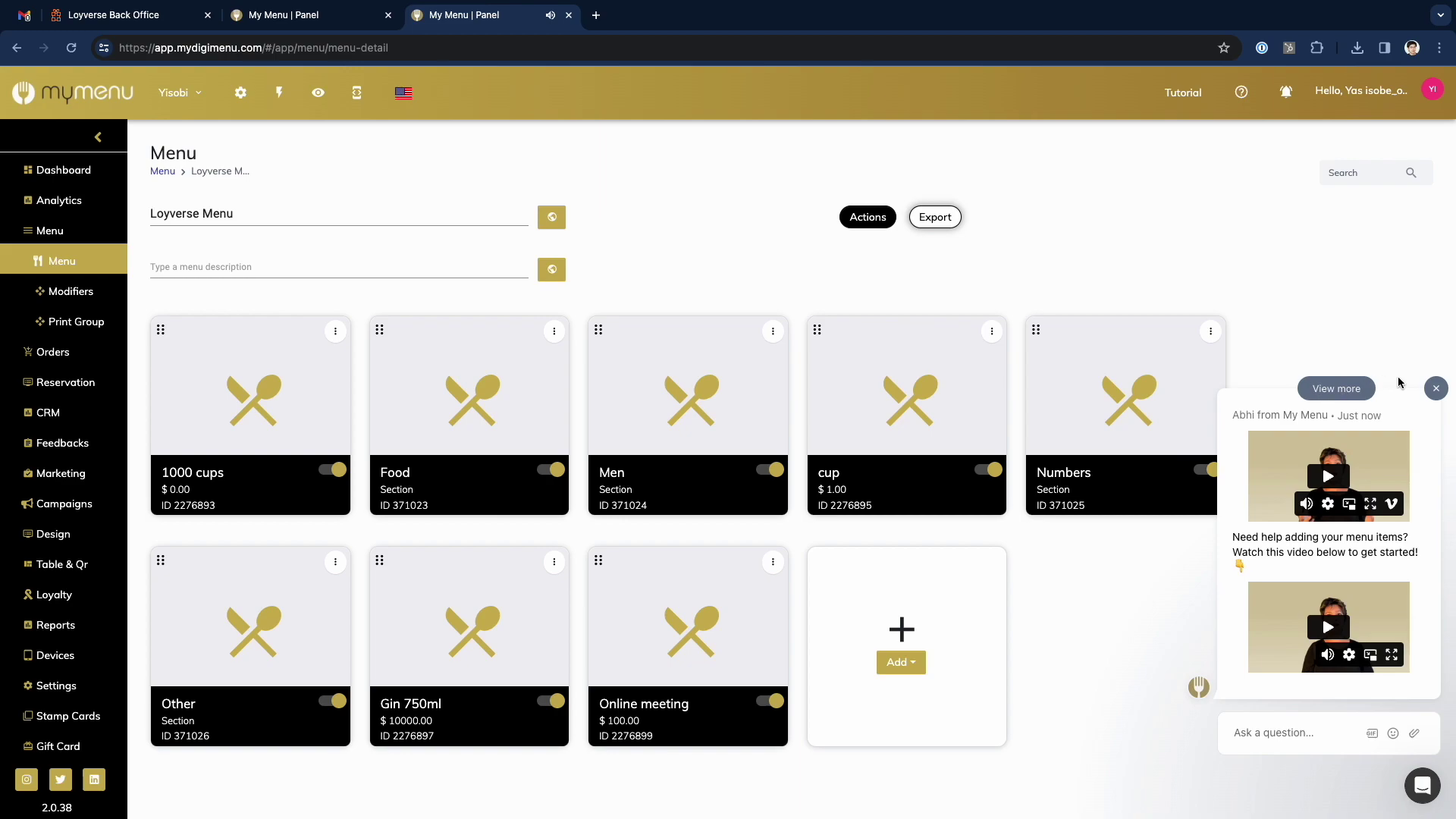
left_click(1435, 388)
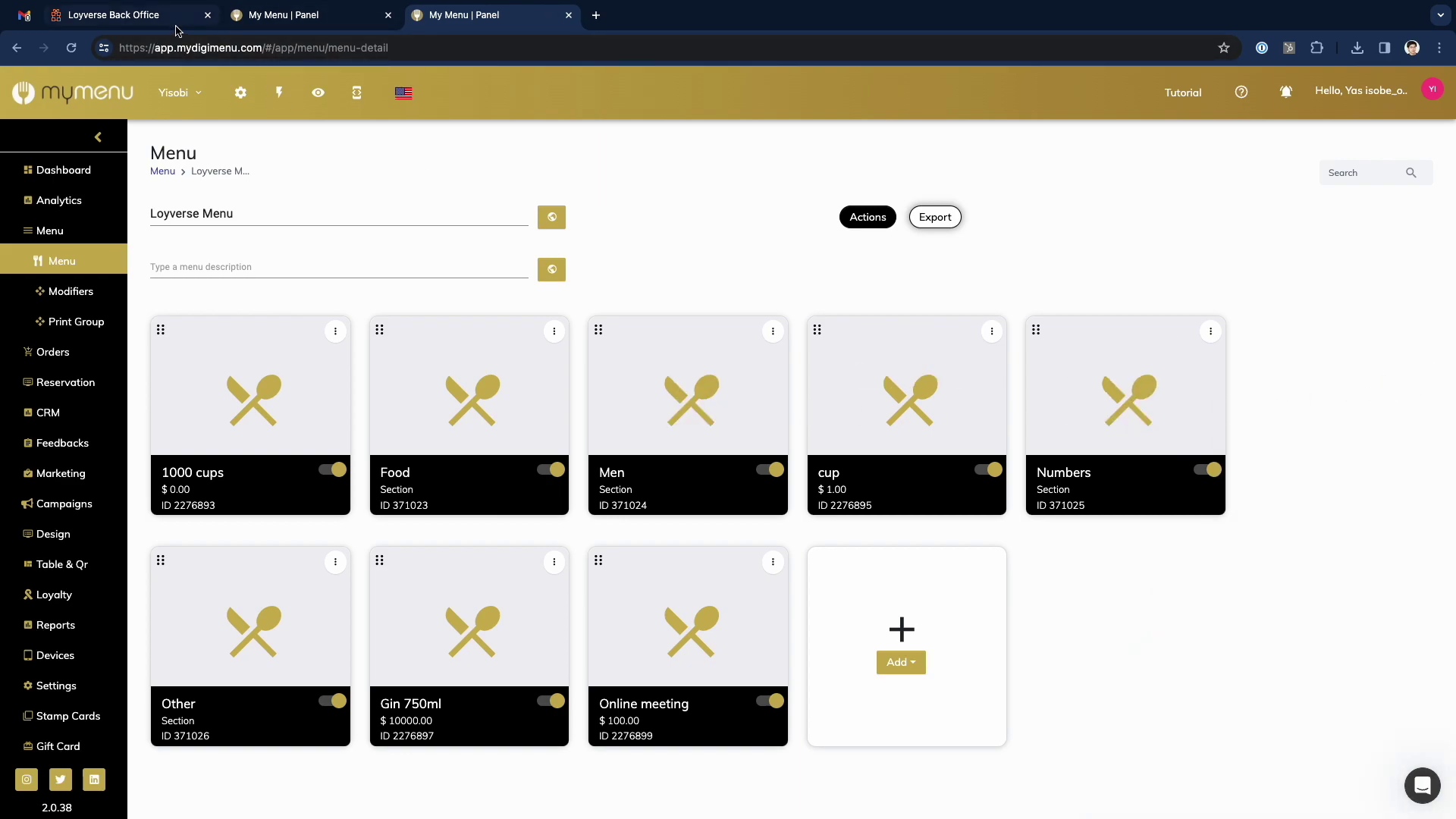
Compare the item list in Loyverse Back Office with the items in the synced Loyverse Menu
left_click(122, 15)
left_click(87, 220)
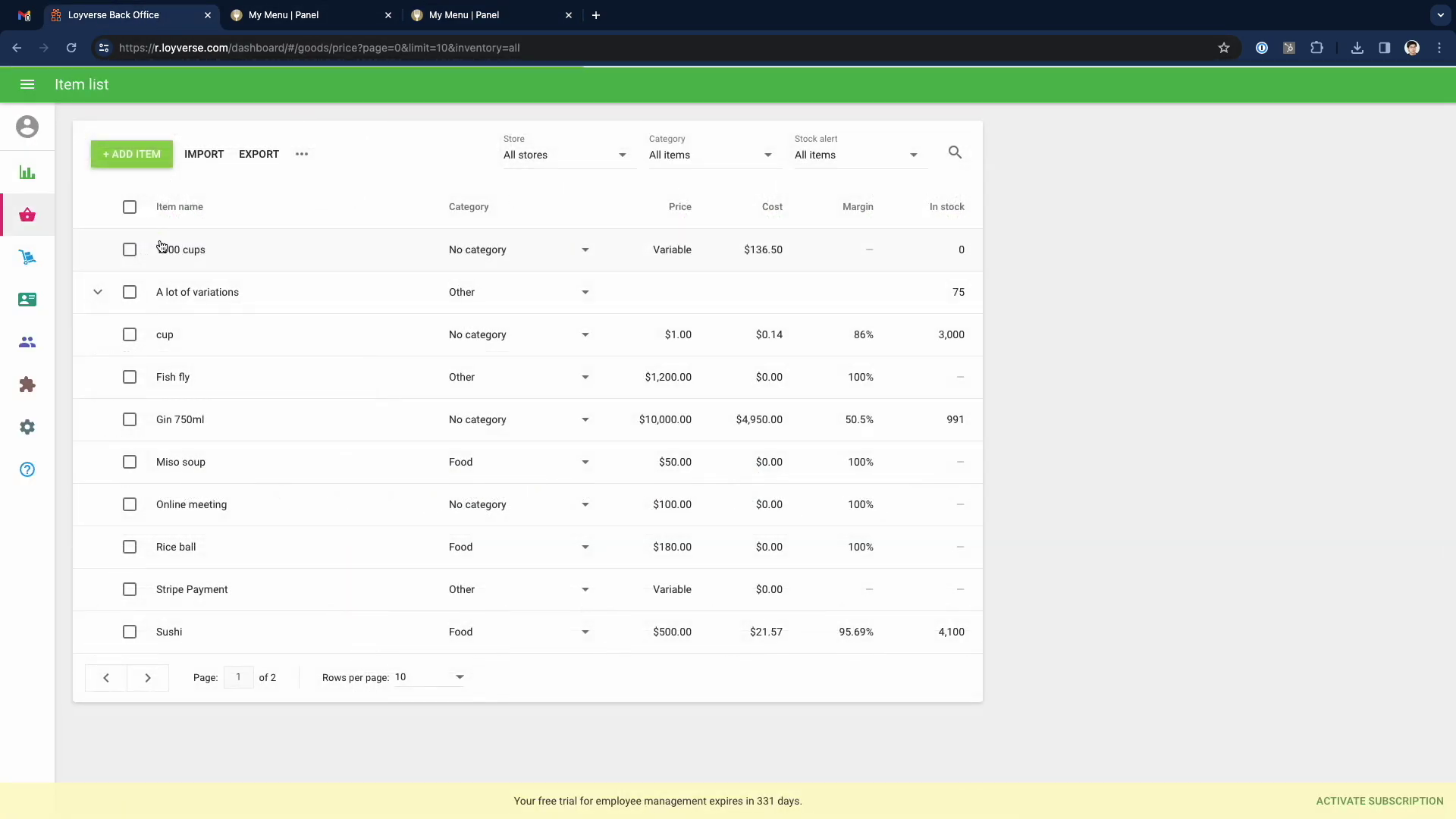
left_click(456, 17)
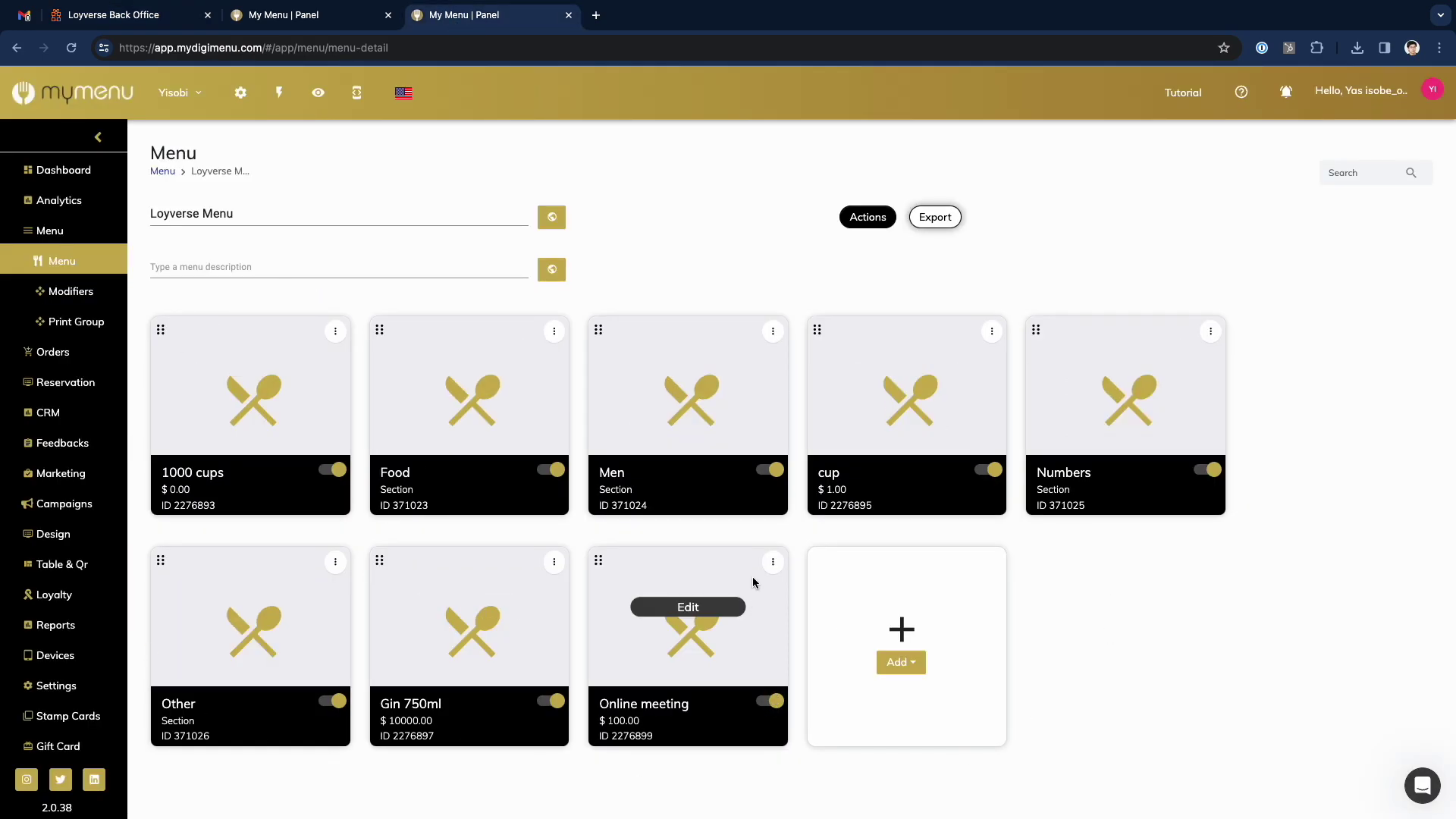
scroll(786, 527, "down", 1)
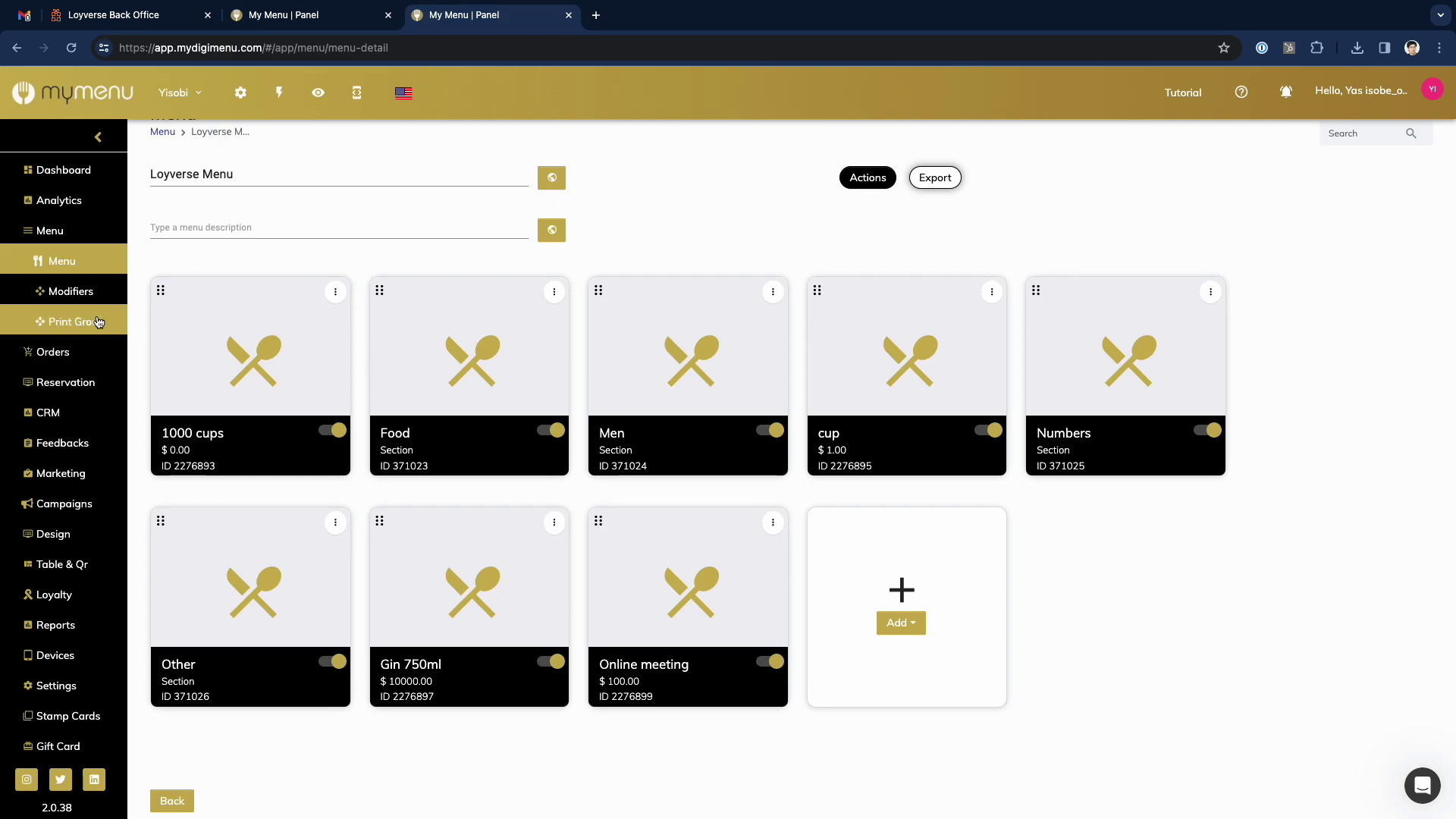
scroll(339, 395, "up", 1)
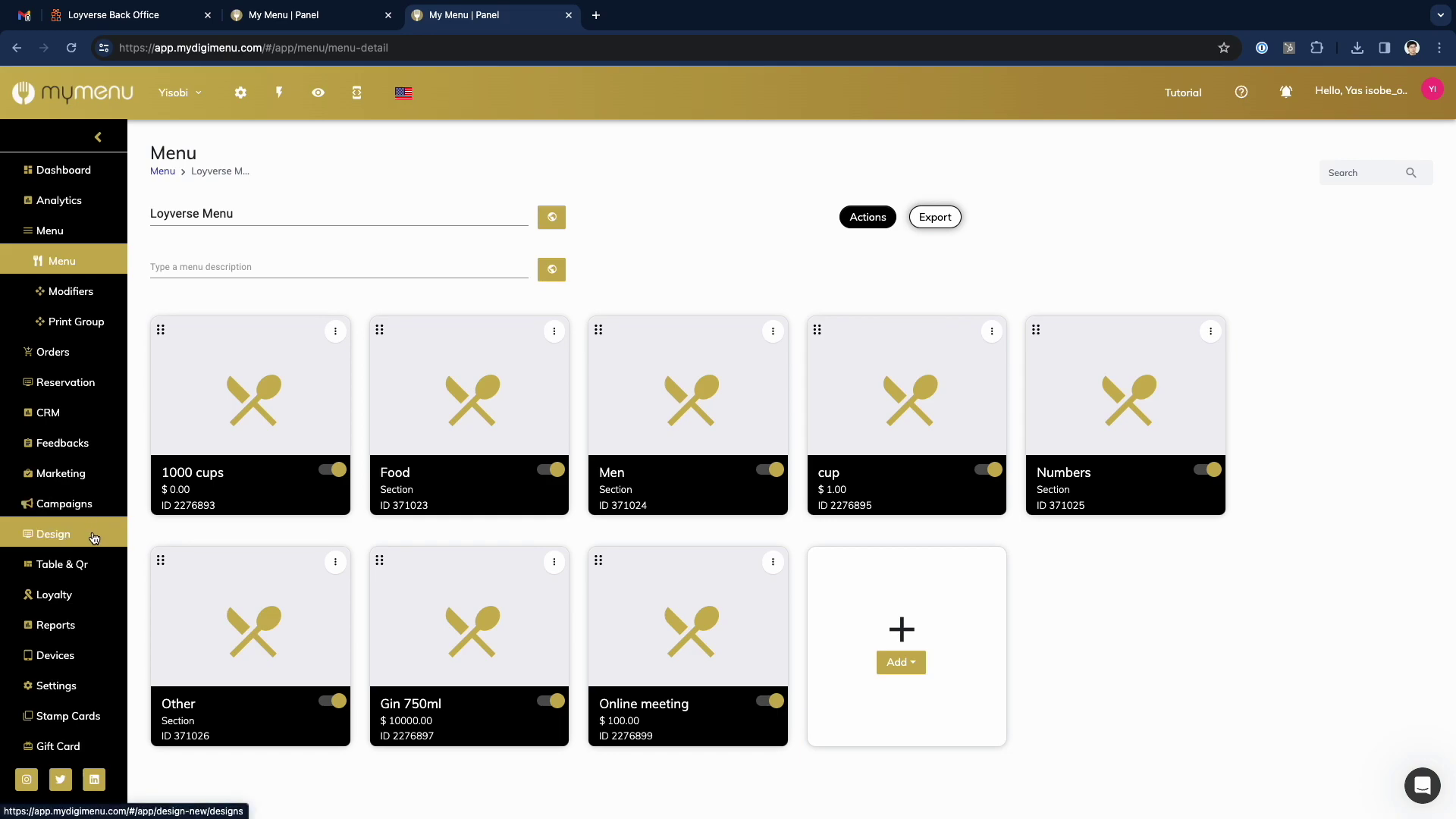
Open the Online Menu settings with the delivery and pickup menu options
left_click(87, 564)
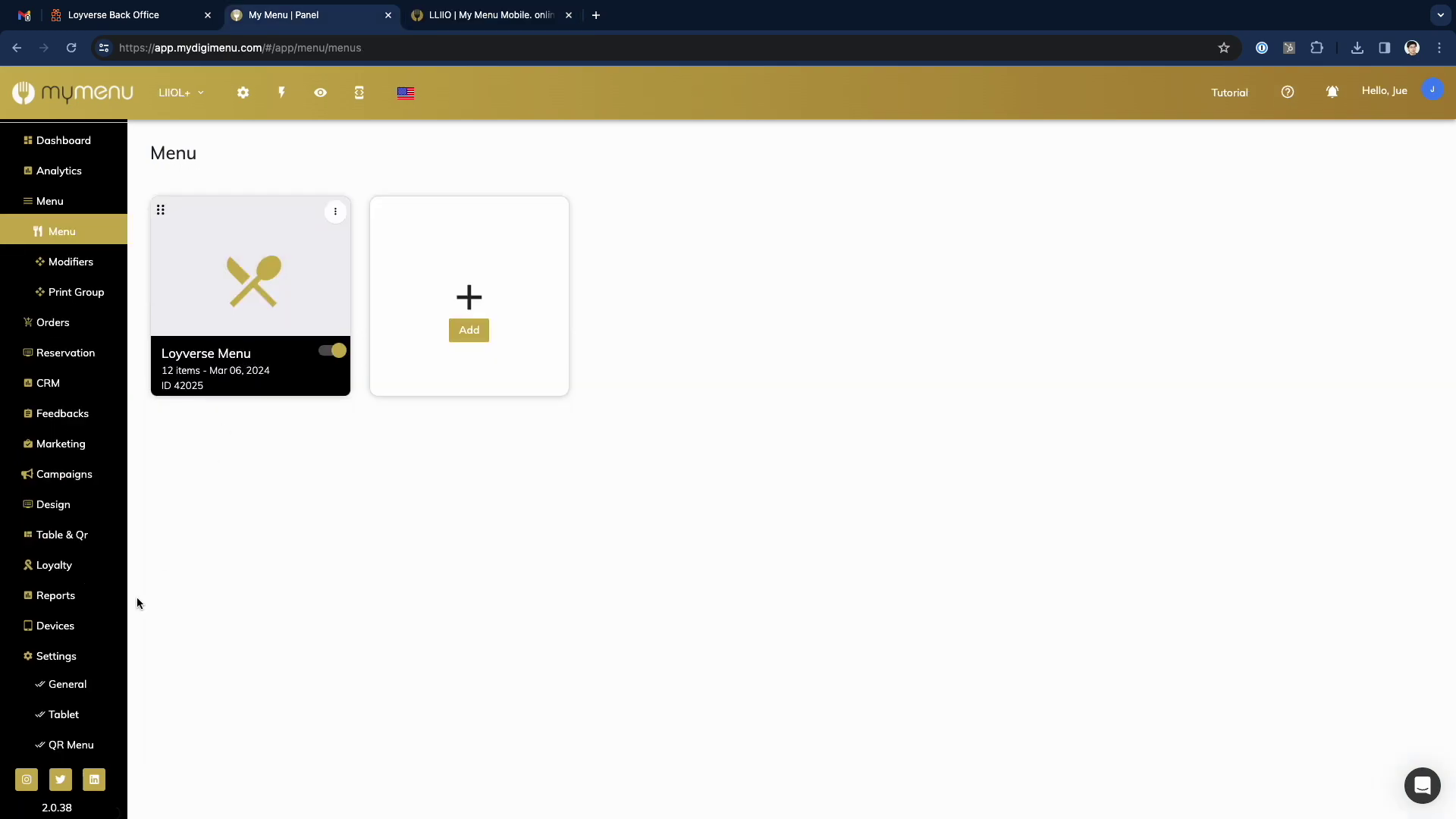
left_click(80, 624)
left_click(78, 684)
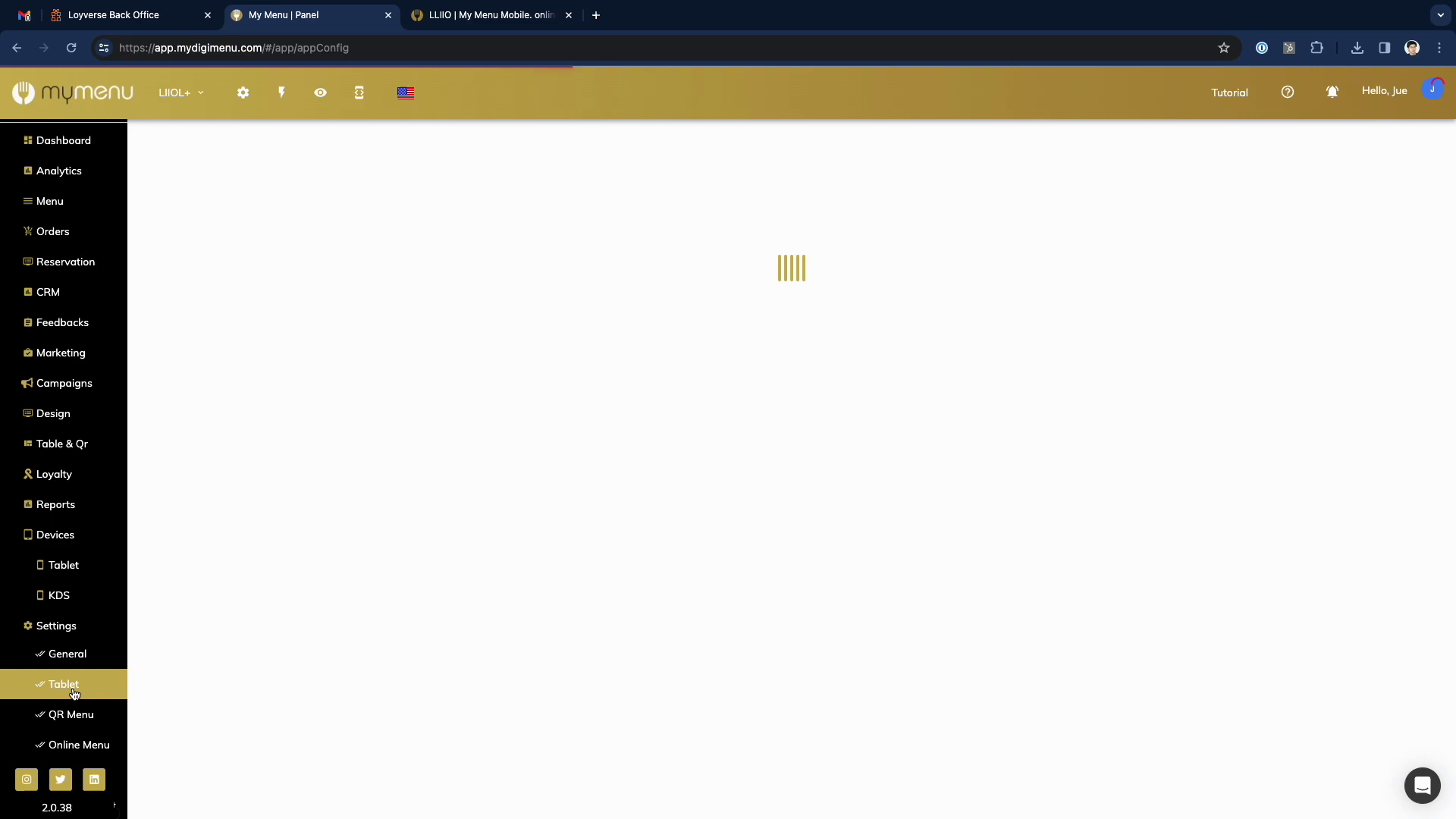
left_click(75, 714)
left_click(76, 748)
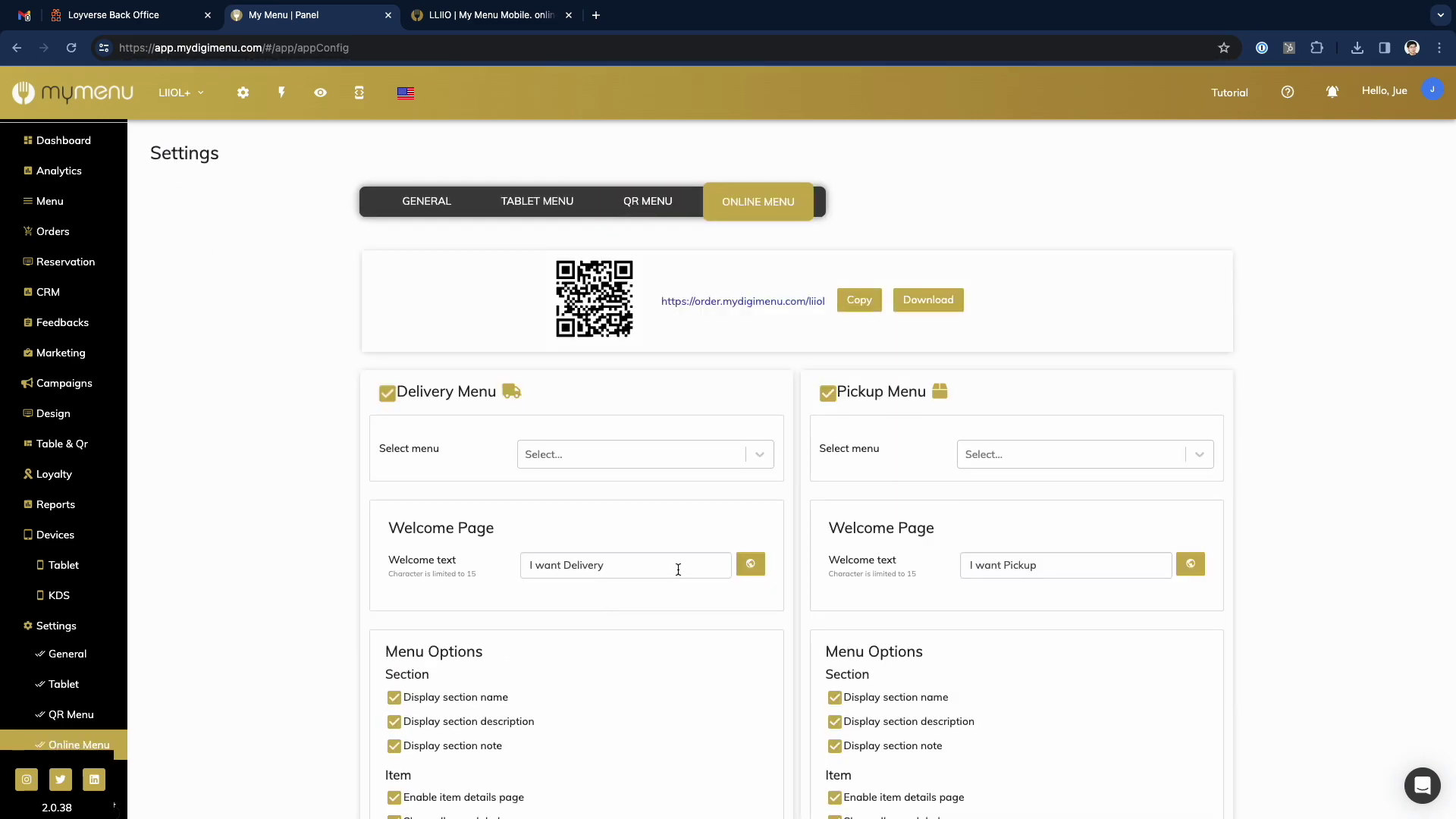
Assign the Loyverse Menu to both the Delivery Menu and the Pickup Menu
left_click(653, 470)
left_click(628, 485)
left_click(1096, 462)
left_click(1063, 488)
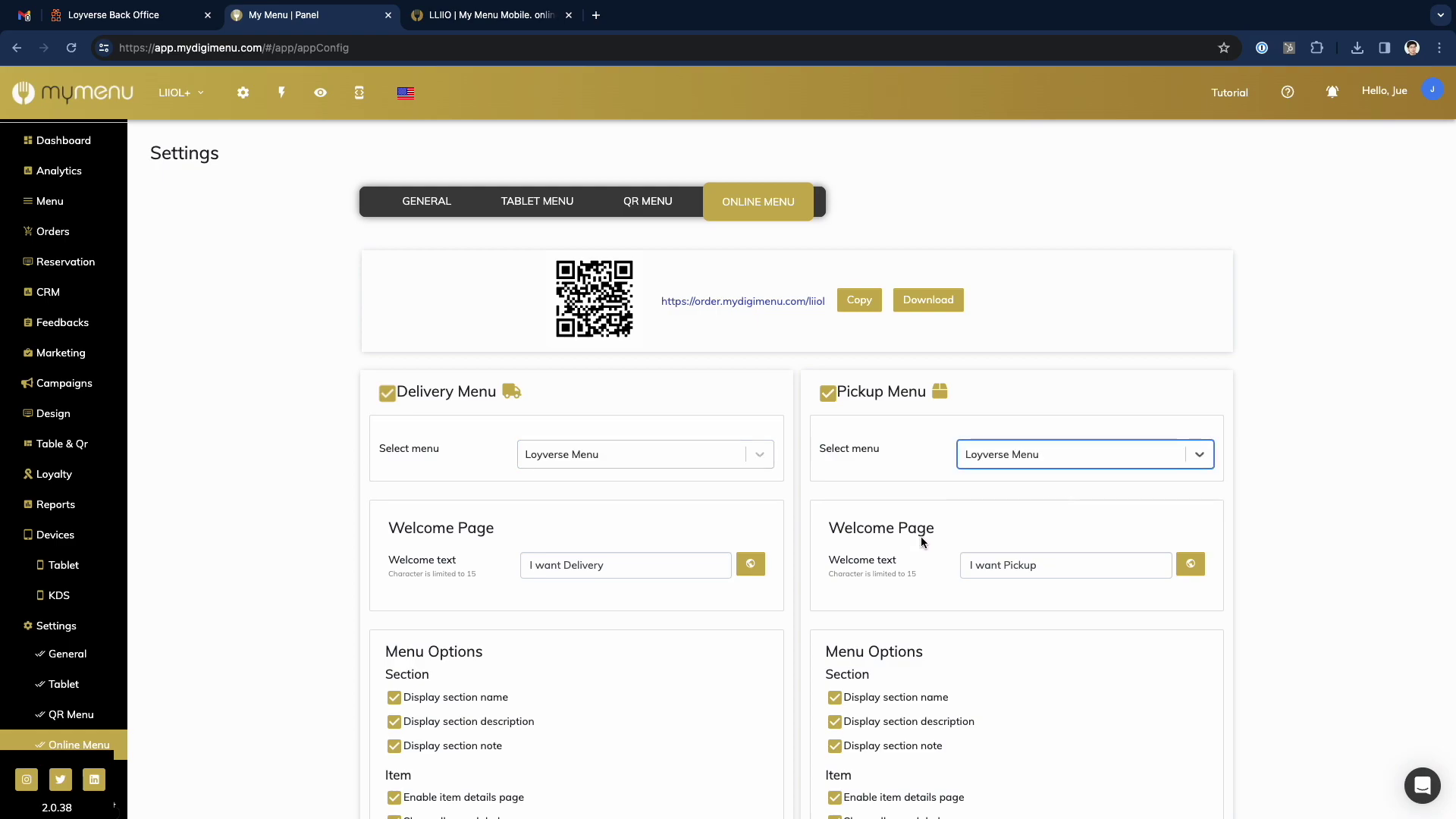
Review the delivery and pickup options for menu display, guest profile, working hours, future ordering, payment types and tips
scroll(920, 535, "down", 3)
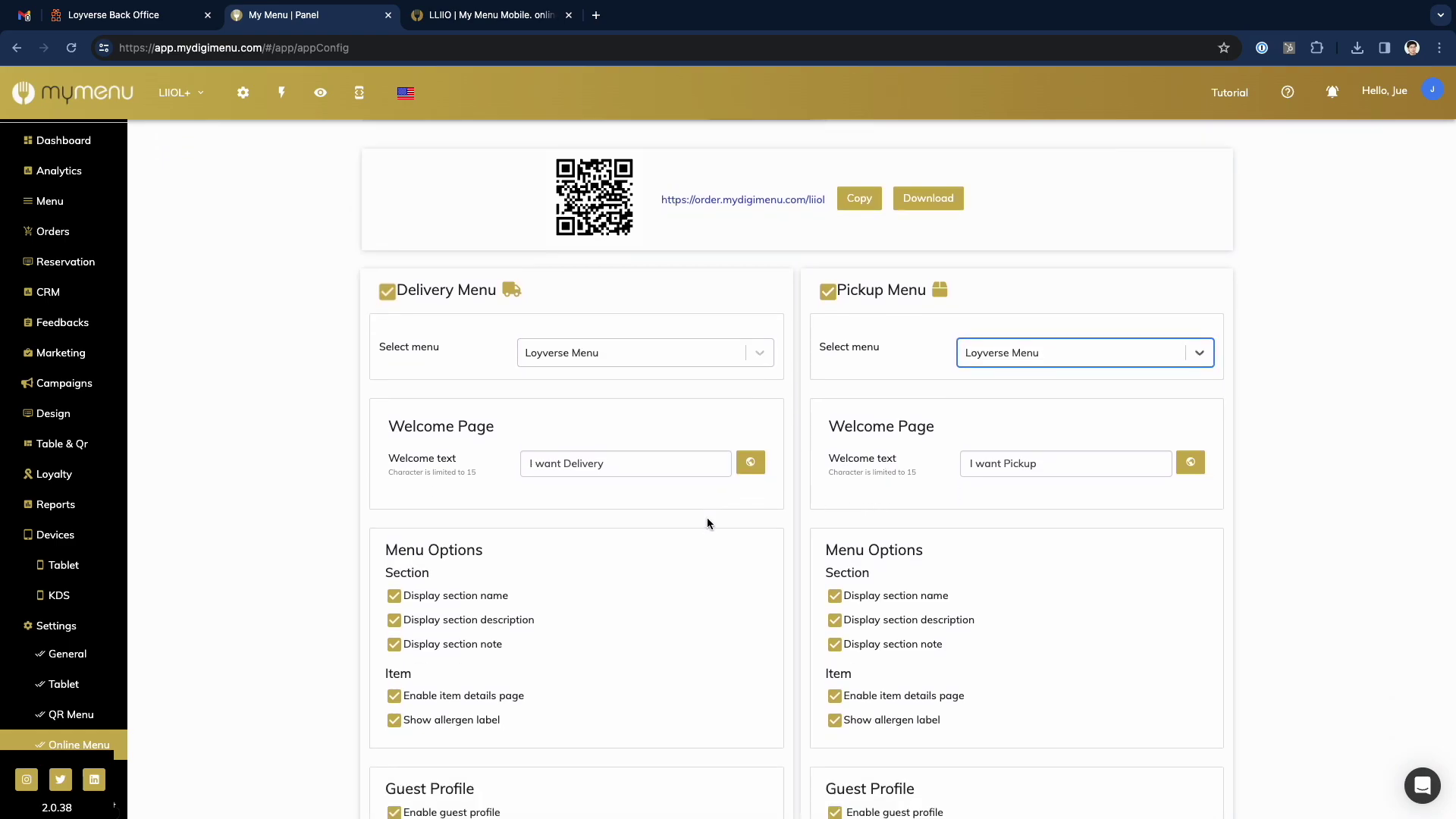
scroll(707, 523, "down", 10)
scroll(707, 523, "down", 8)
scroll(707, 524, "down", 14)
scroll(706, 523, "down", 7)
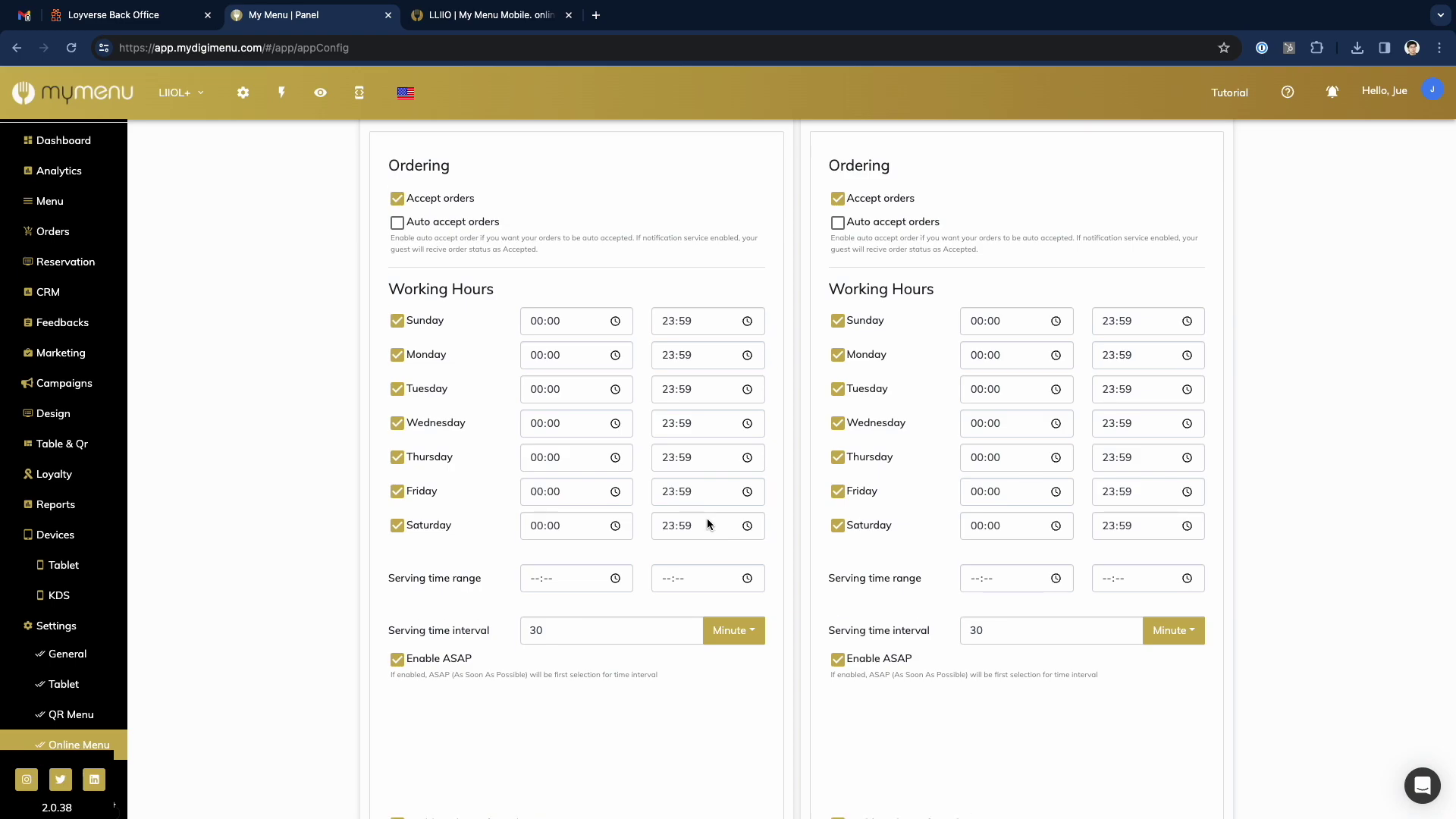
scroll(707, 523, "down", 10)
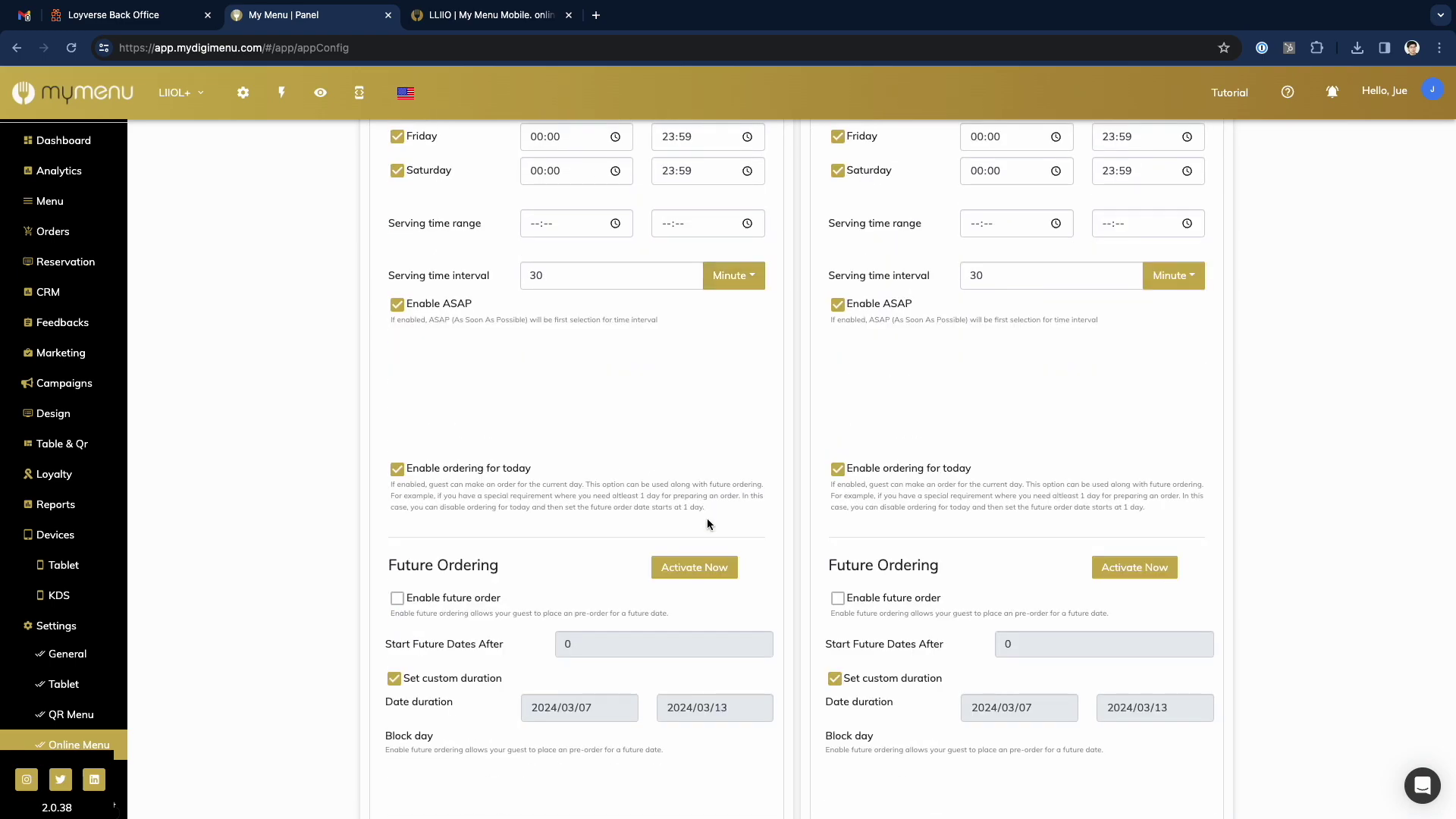
scroll(706, 524, "down", 11)
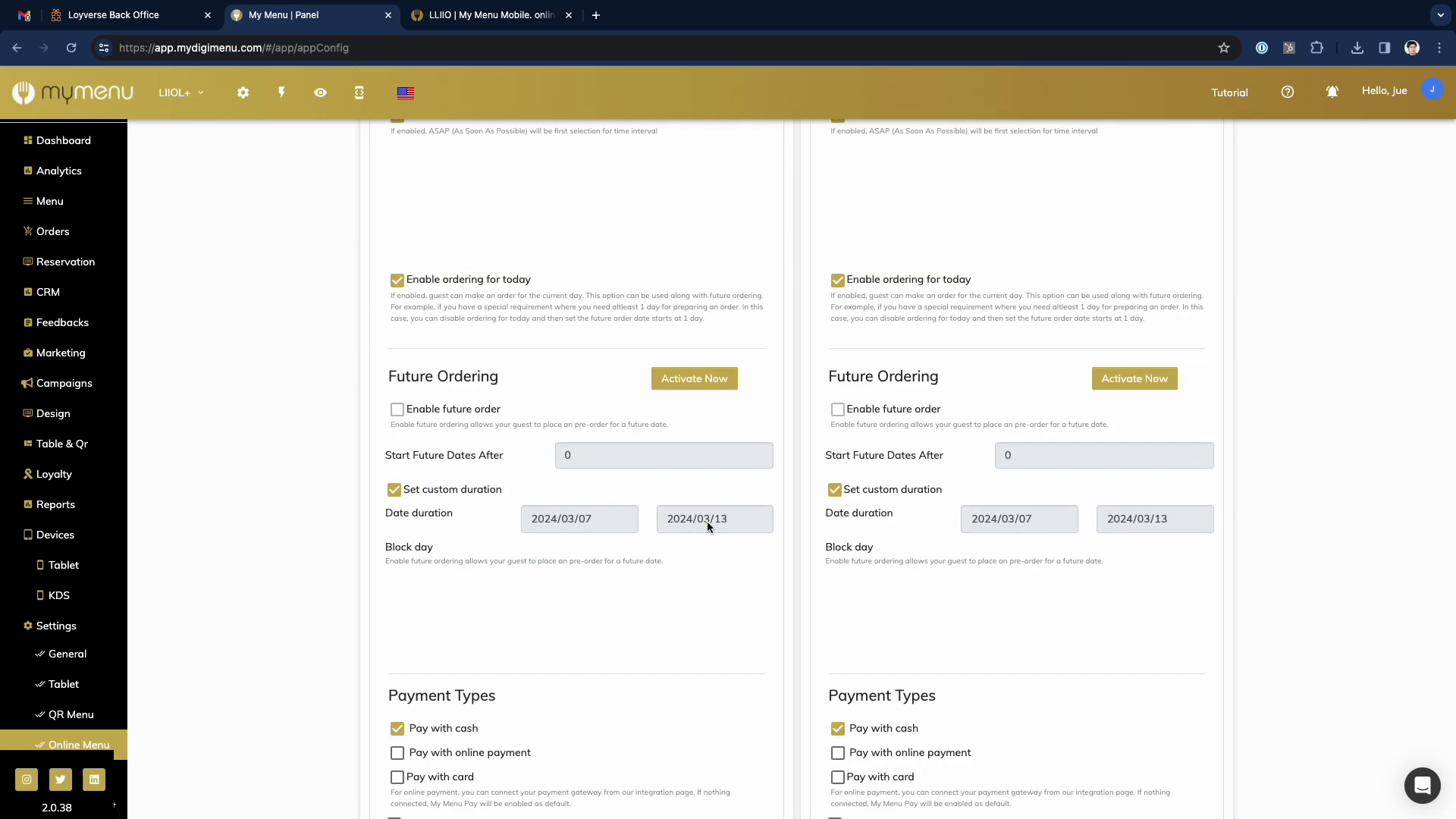
scroll(706, 525, "down", 20)
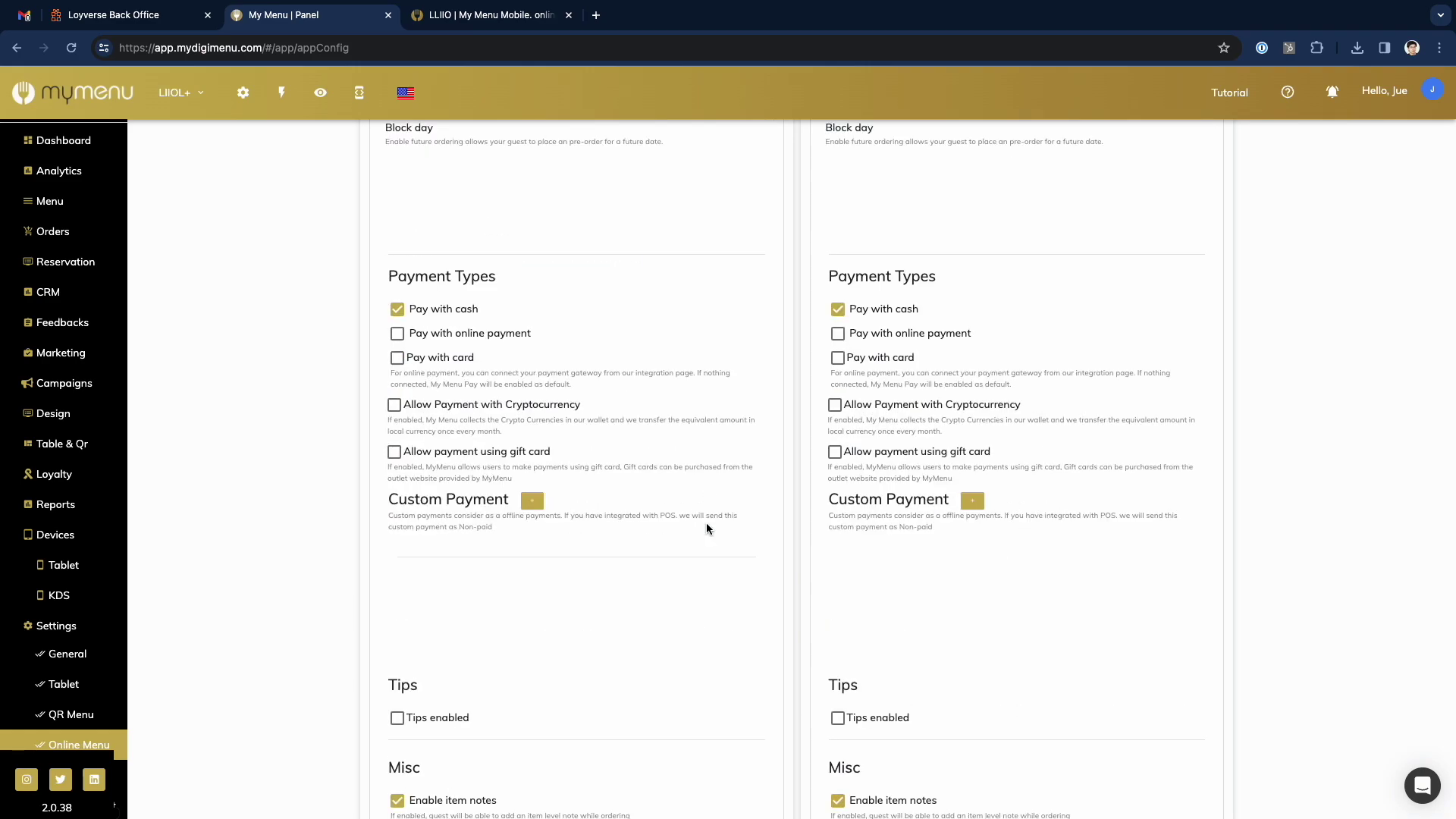
scroll(706, 525, "down", 16)
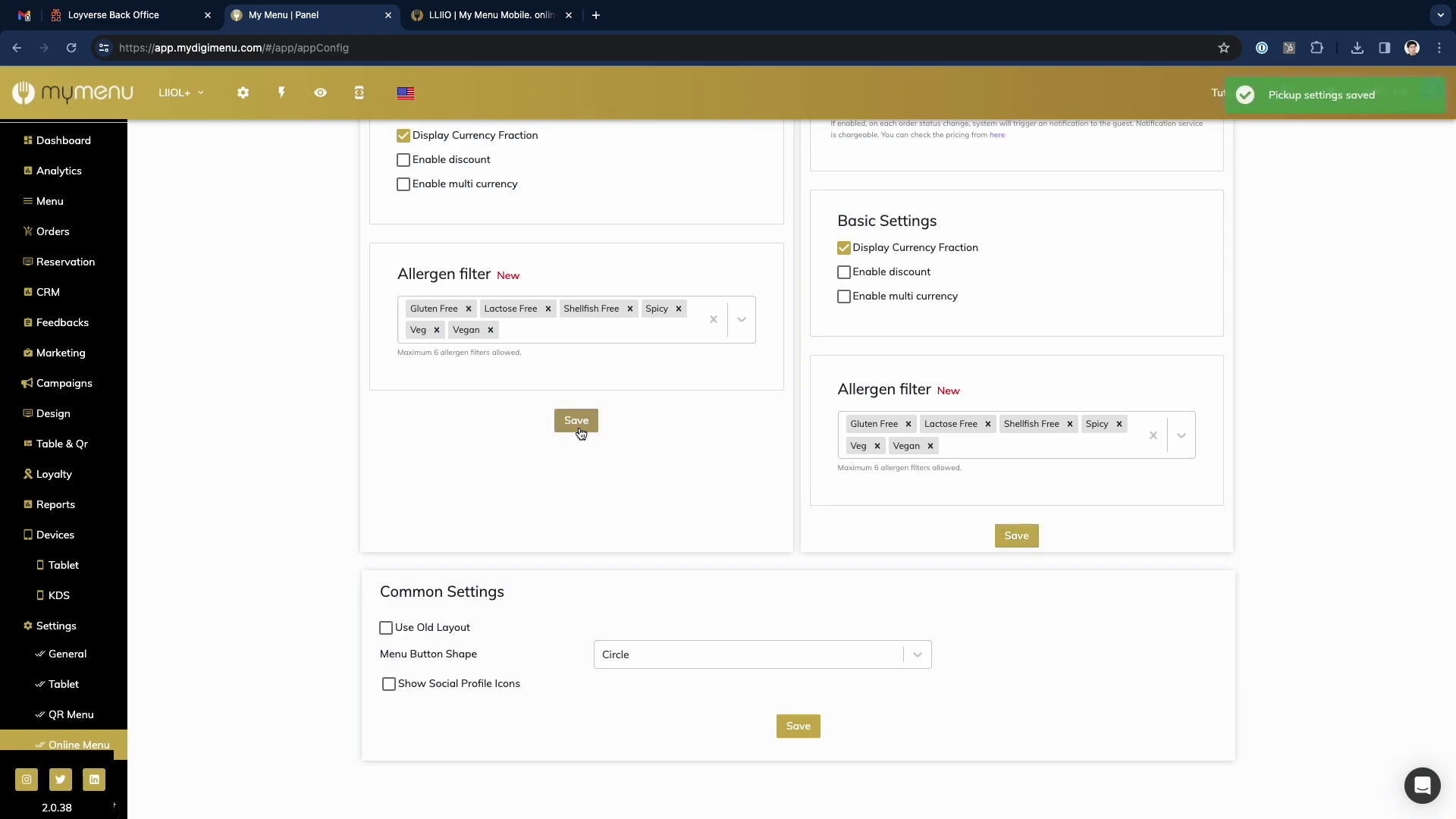
Save both the pickup and the delivery menu settings
left_click(579, 425)
left_click(581, 428)
left_click(583, 430)
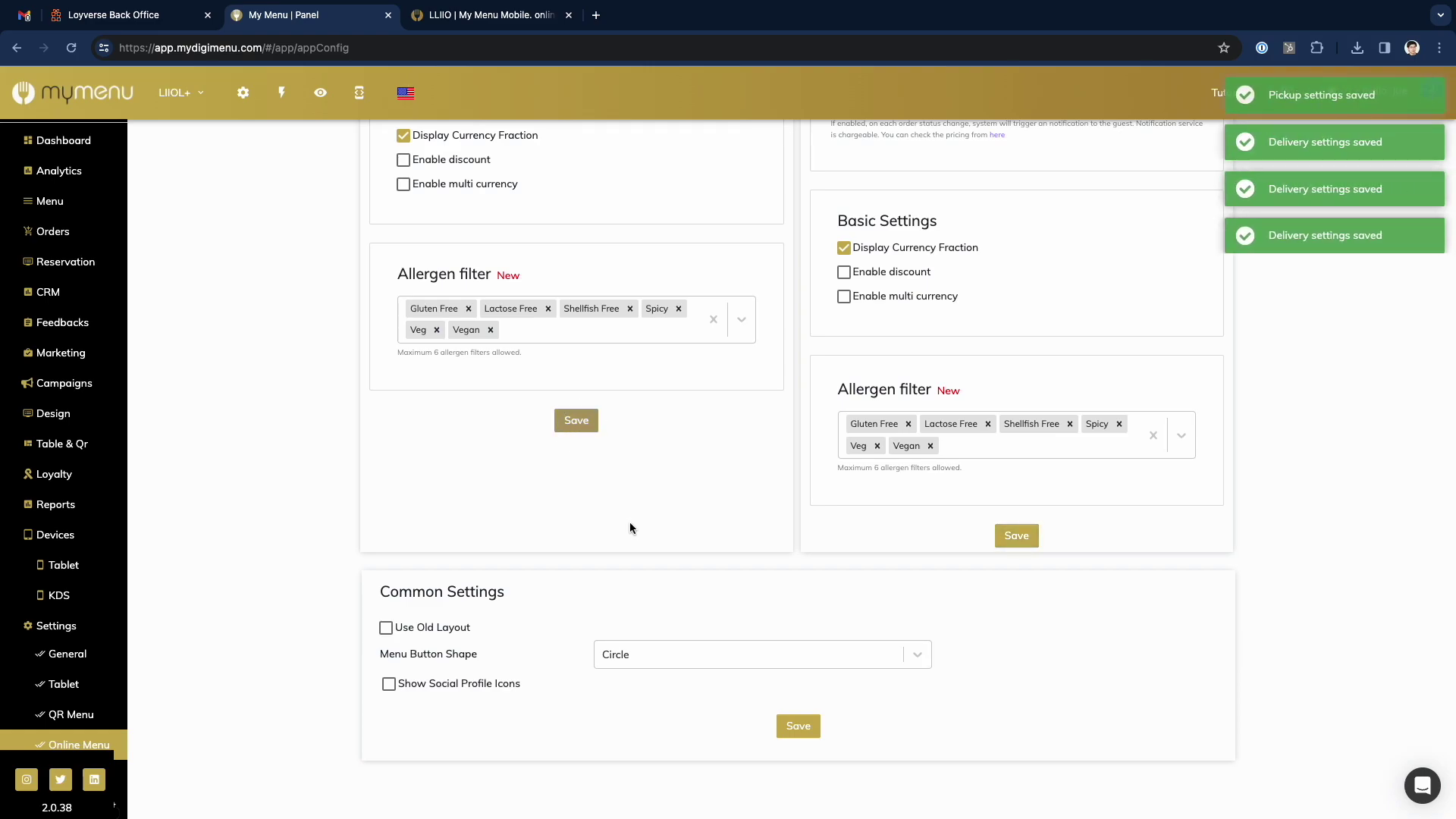
Open the venue's online ordering site, go to its home page and start a pickup order
scroll(629, 528, "up", 20)
left_click(766, 306)
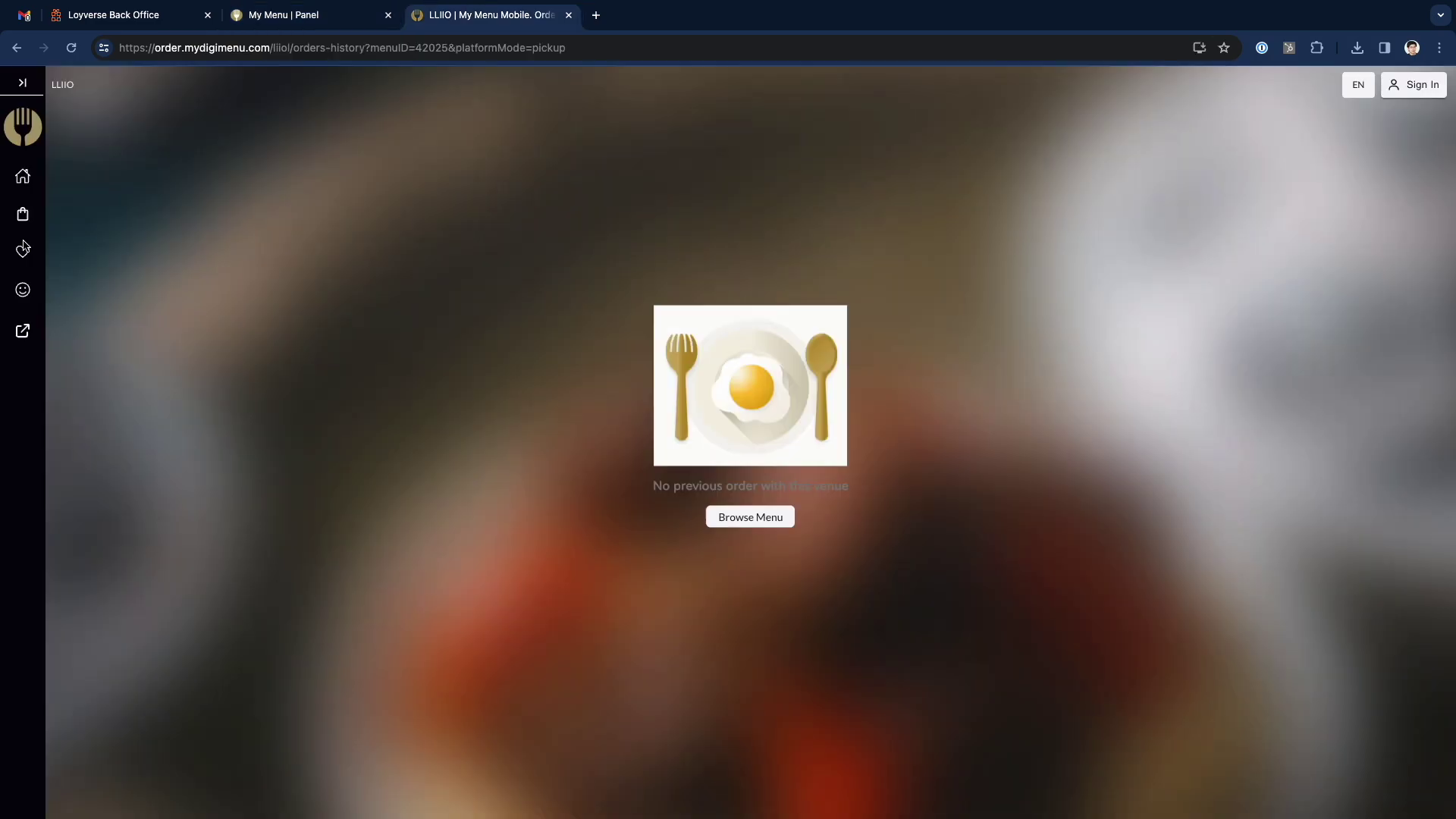
left_click(23, 176)
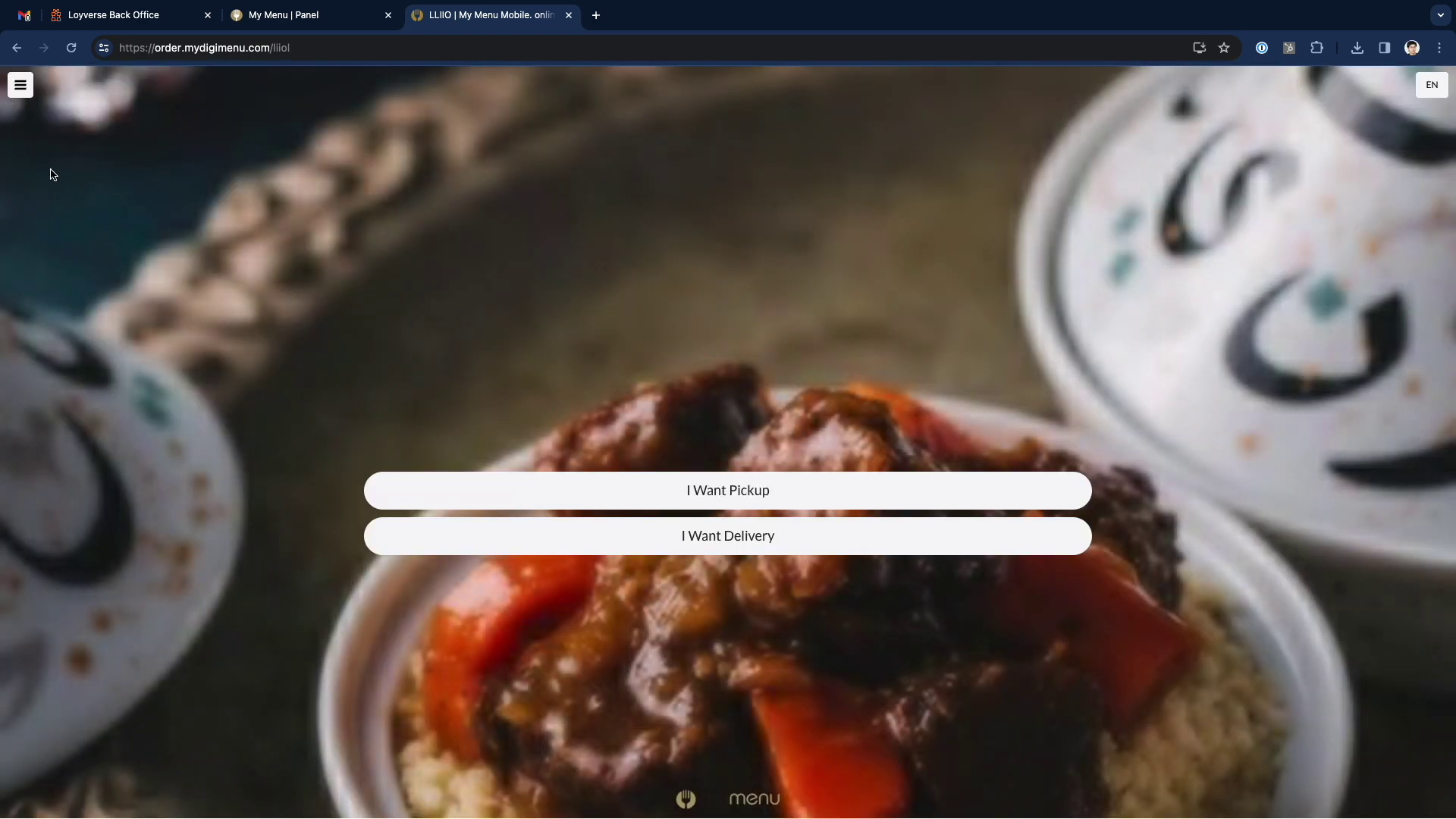
left_click(692, 489)
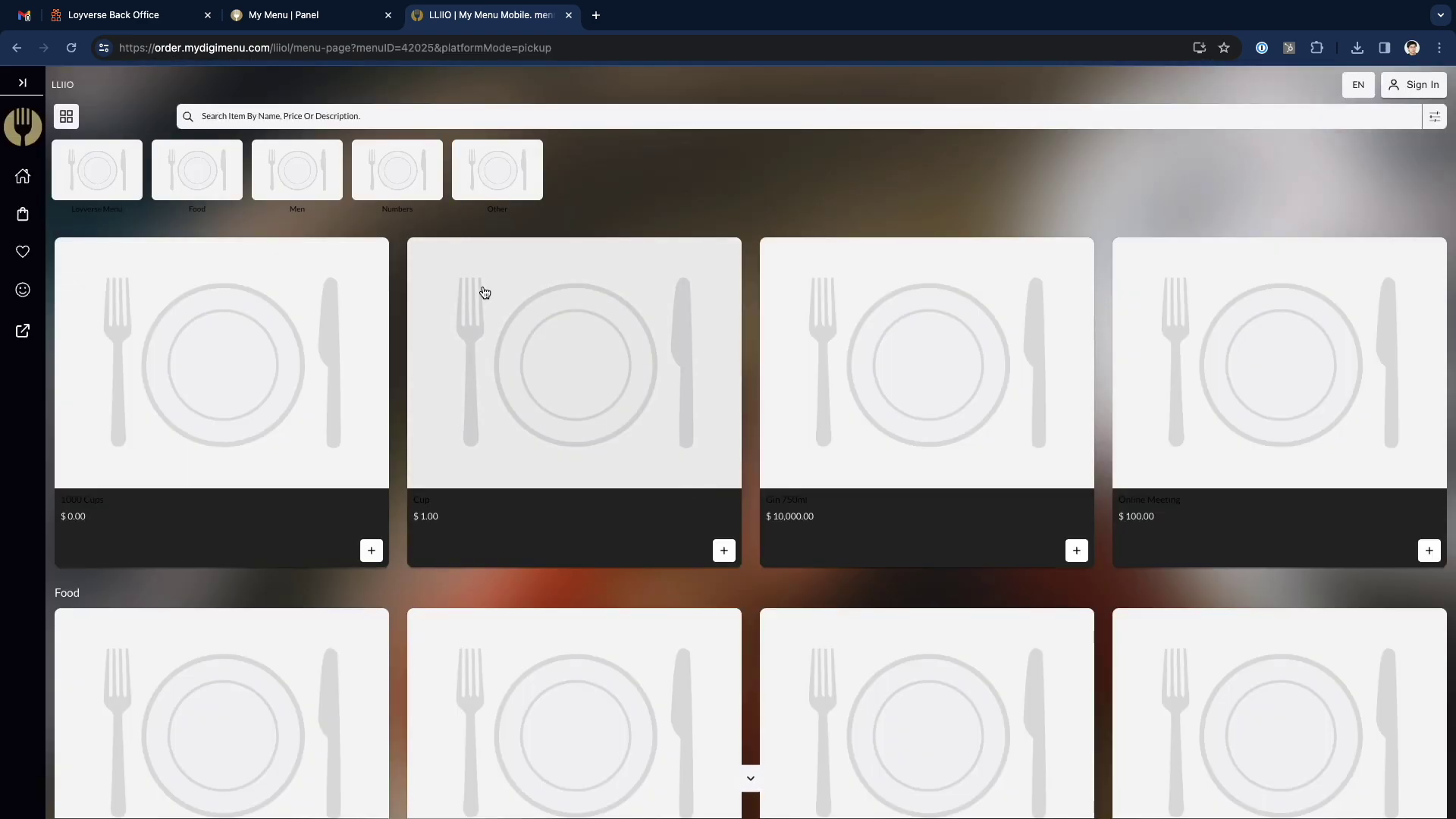
Browse the Men, Numbers and Food sections of the pickup menu and open the Miso Soup item
left_click(317, 193)
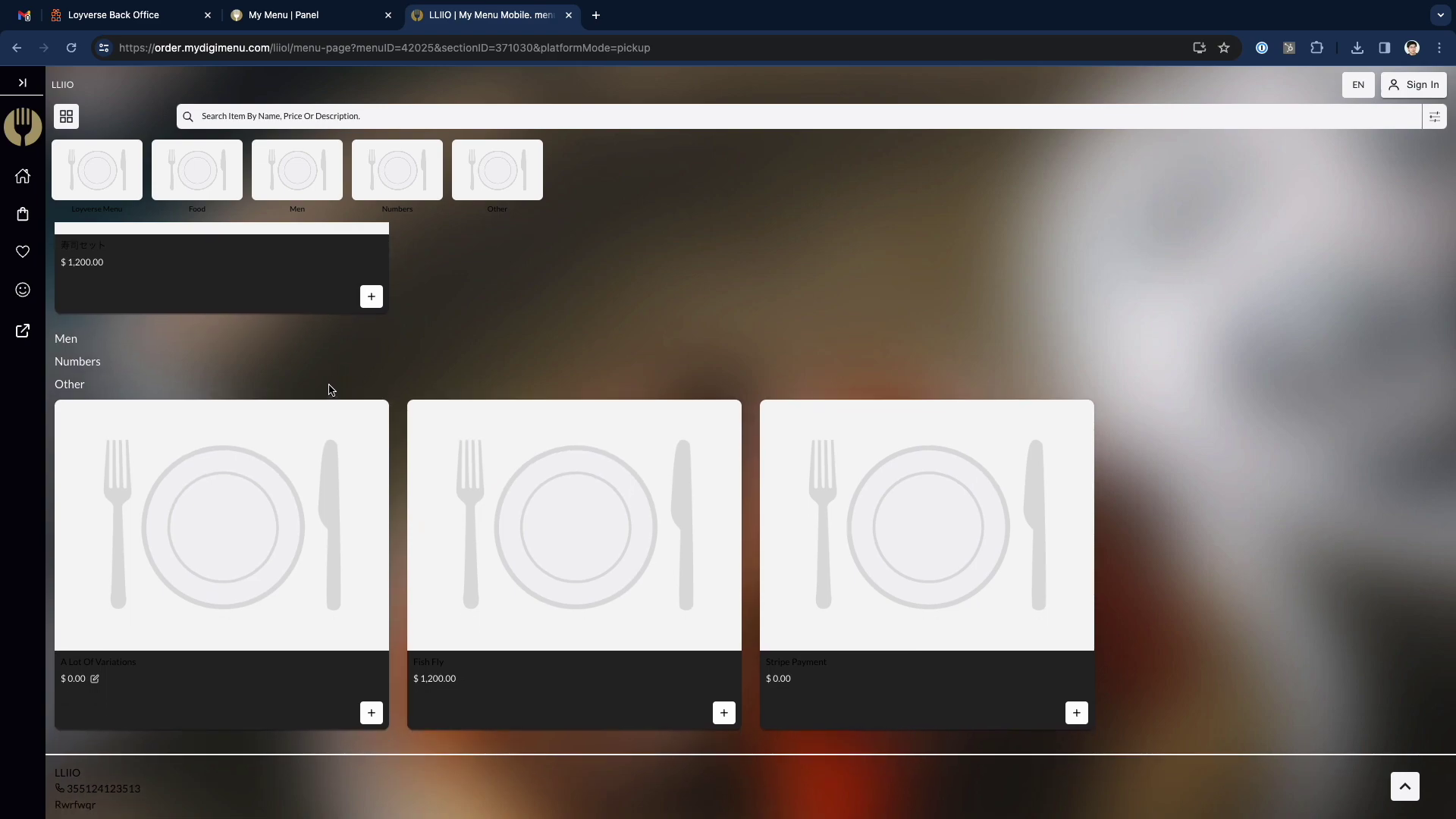
left_click(414, 194)
left_click(226, 183)
left_click(207, 485)
left_click_drag(653, 530, 806, 527)
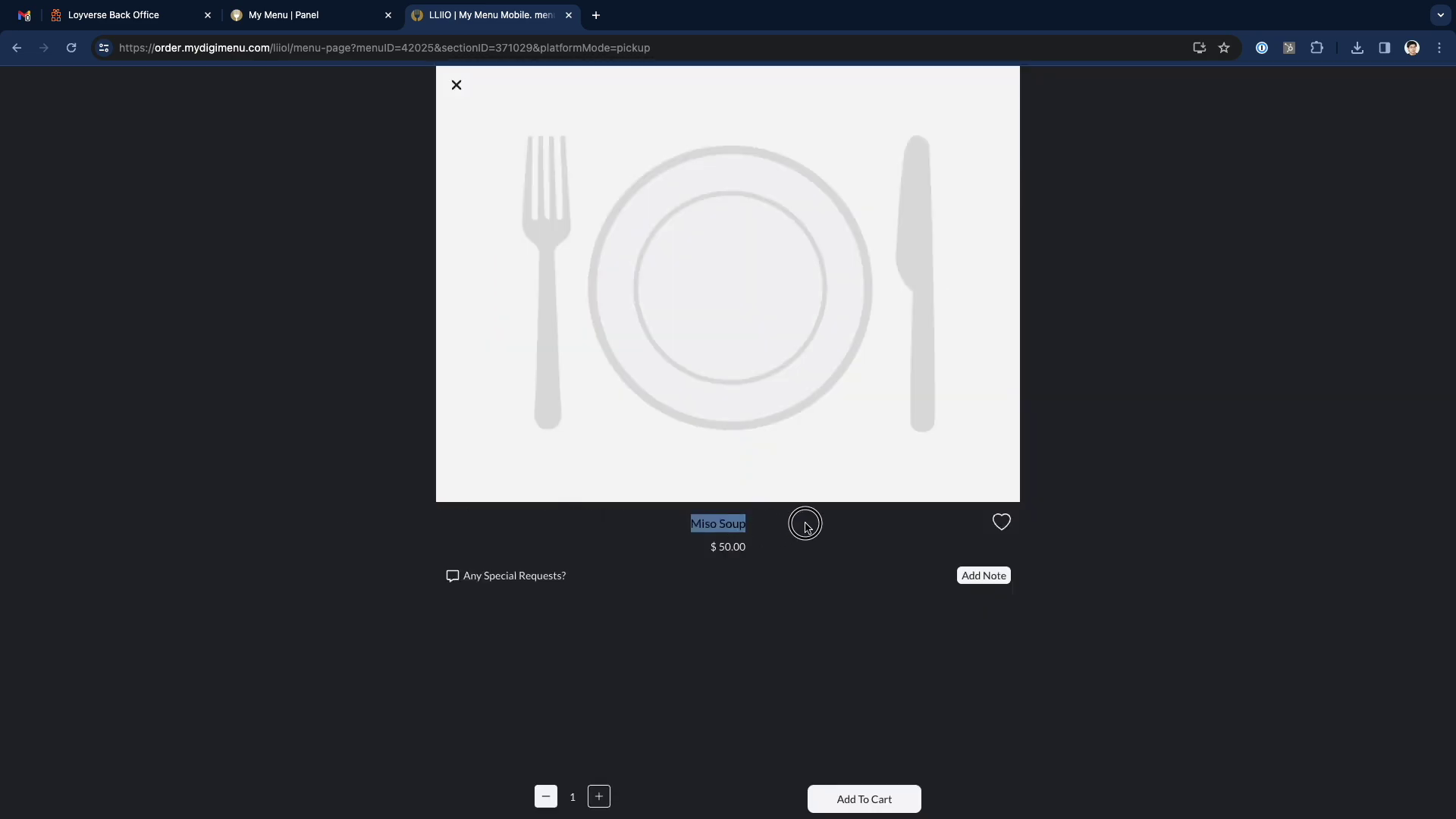
Set the Miso Soup quantity to 6 and add it to the cart
left_click(599, 796)
left_click(599, 796)
left_click(599, 796)
left_click(599, 797)
left_click(599, 796)
left_click(842, 801)
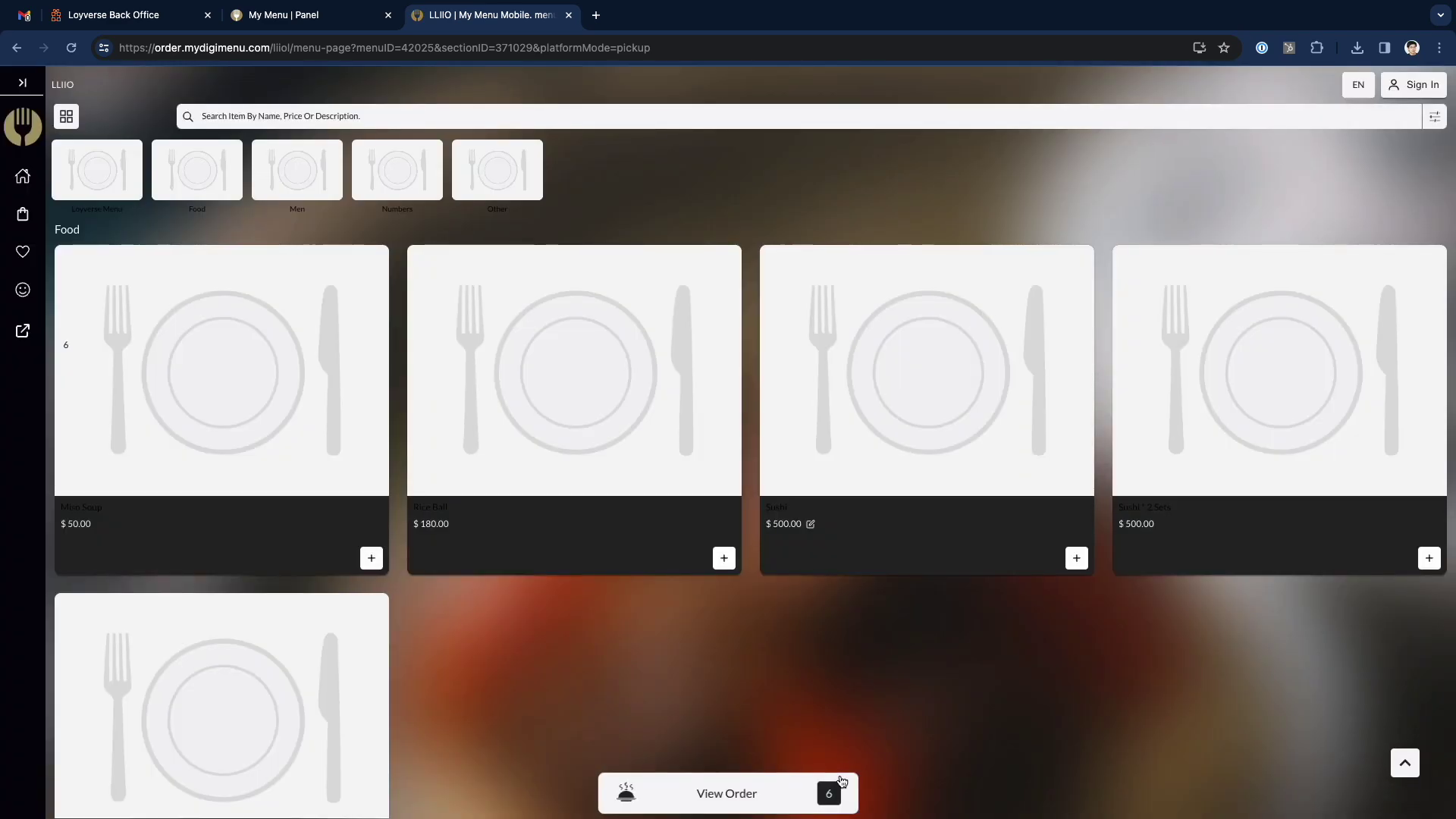
View the cart, proceed to the order review and log in to the ordering site with the customer's phone number
left_click(804, 807)
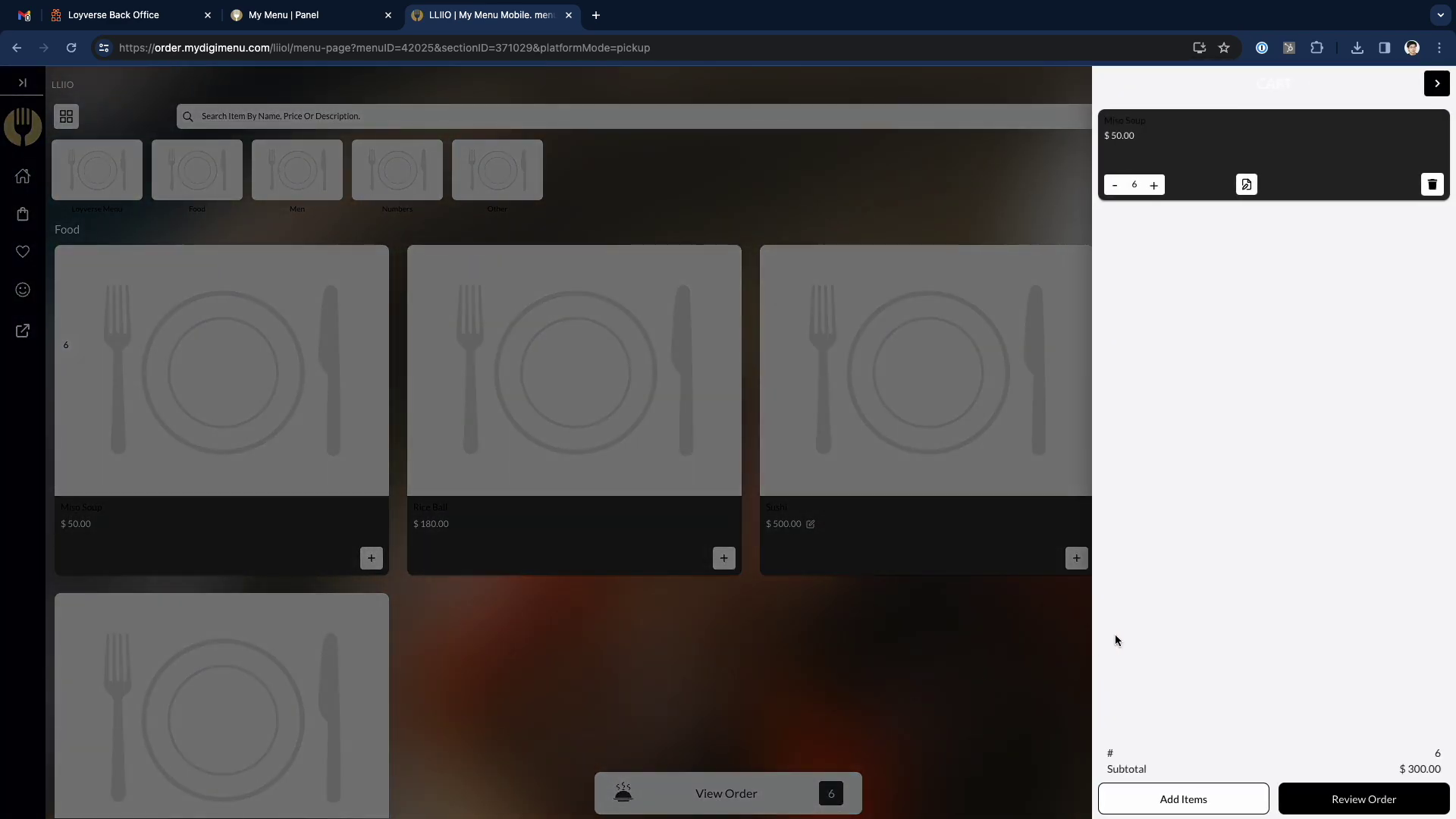
left_click(1329, 789)
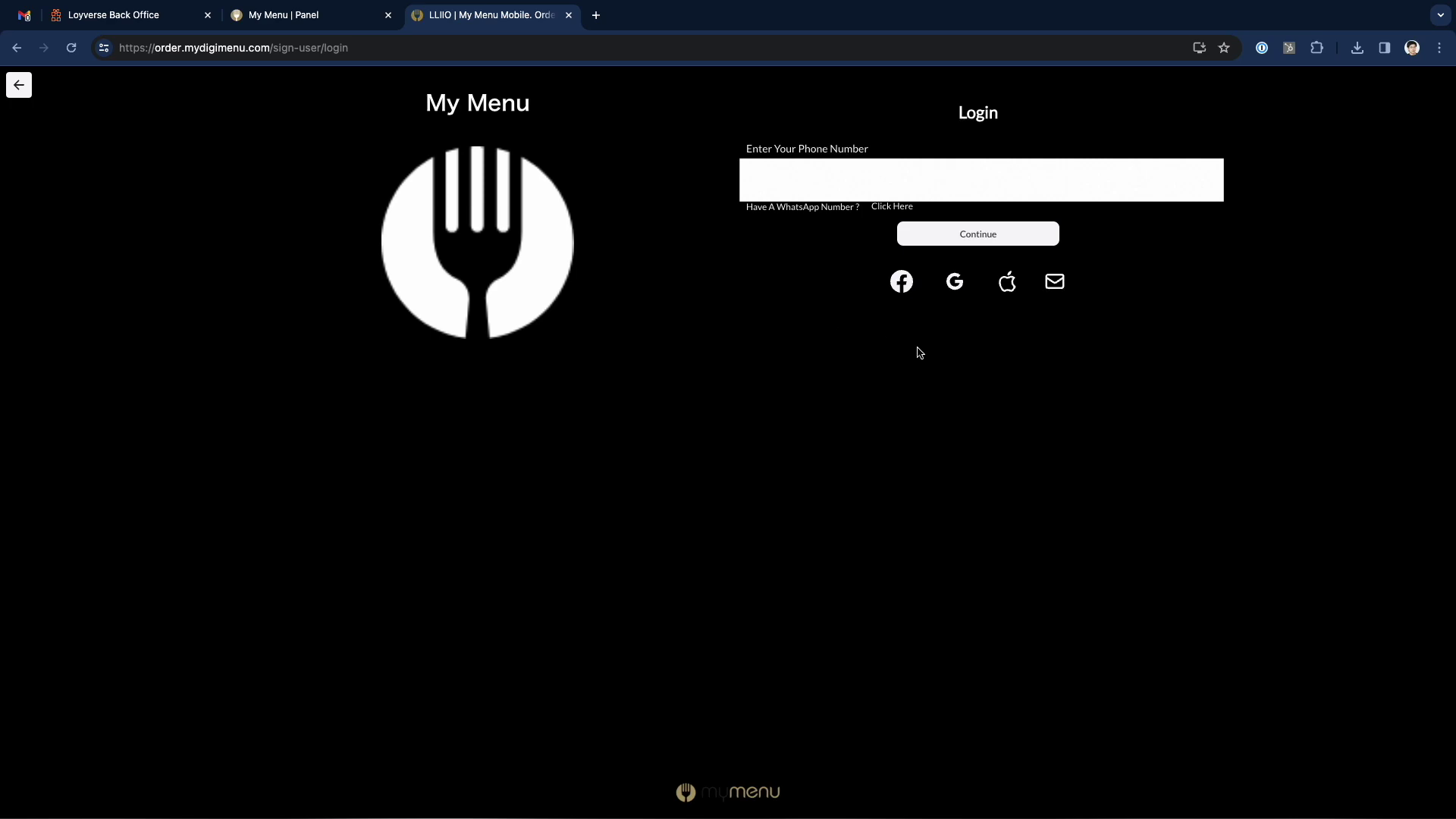
left_click(966, 236)
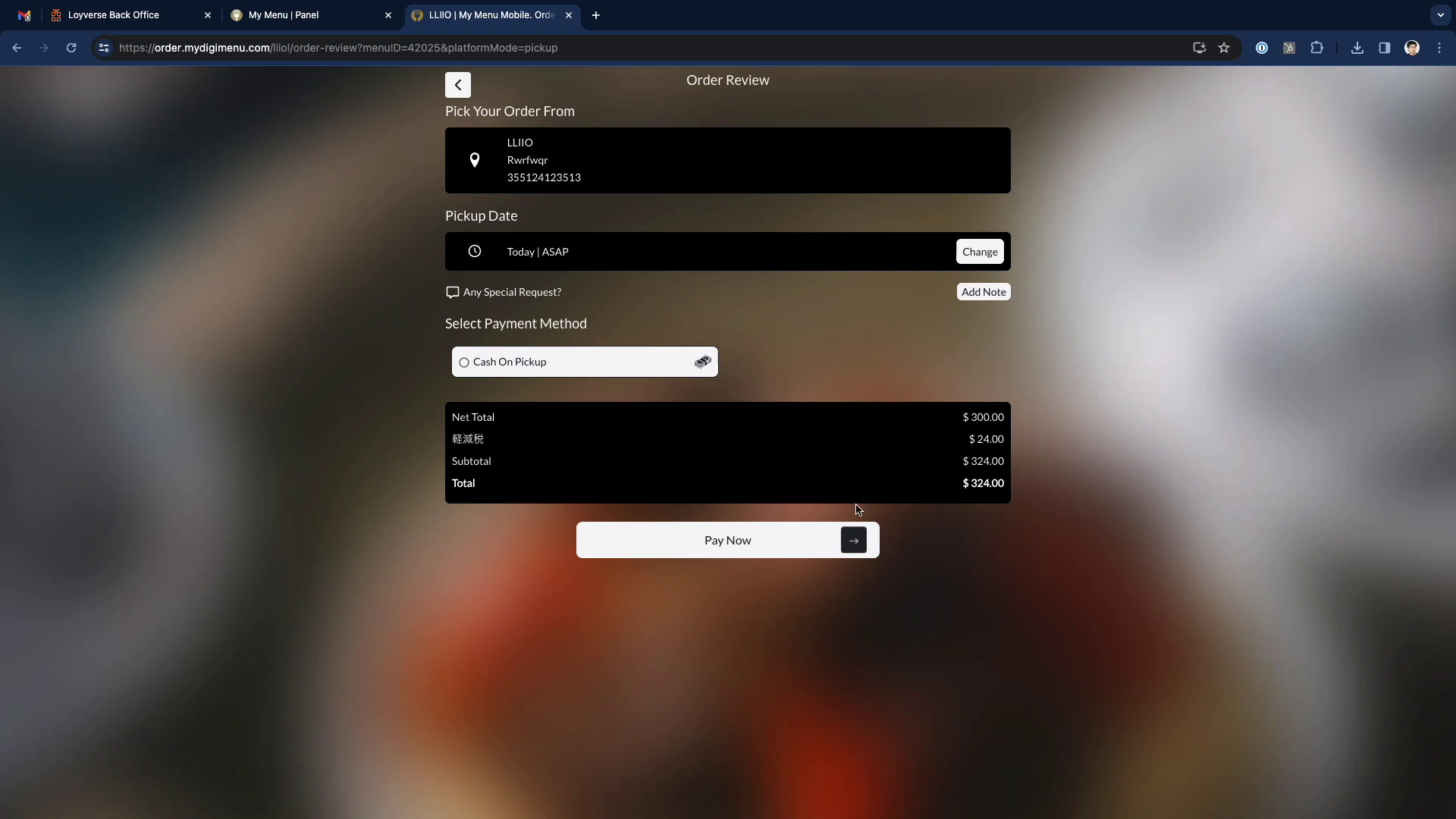
Select Cash On Pickup as the payment method and place the pickup order
left_click(838, 548)
left_click(644, 537)
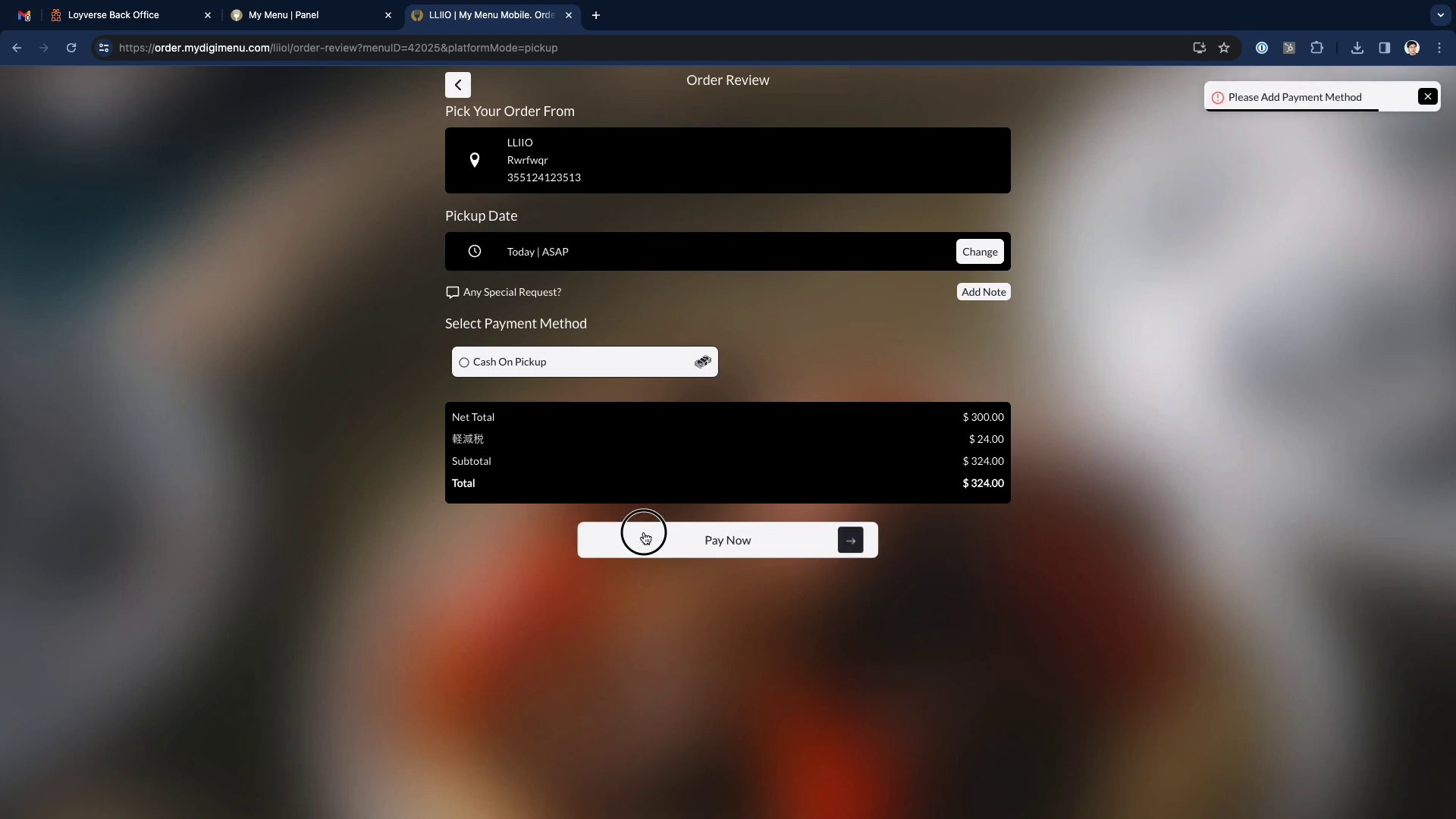
left_click(630, 370)
left_click(839, 542)
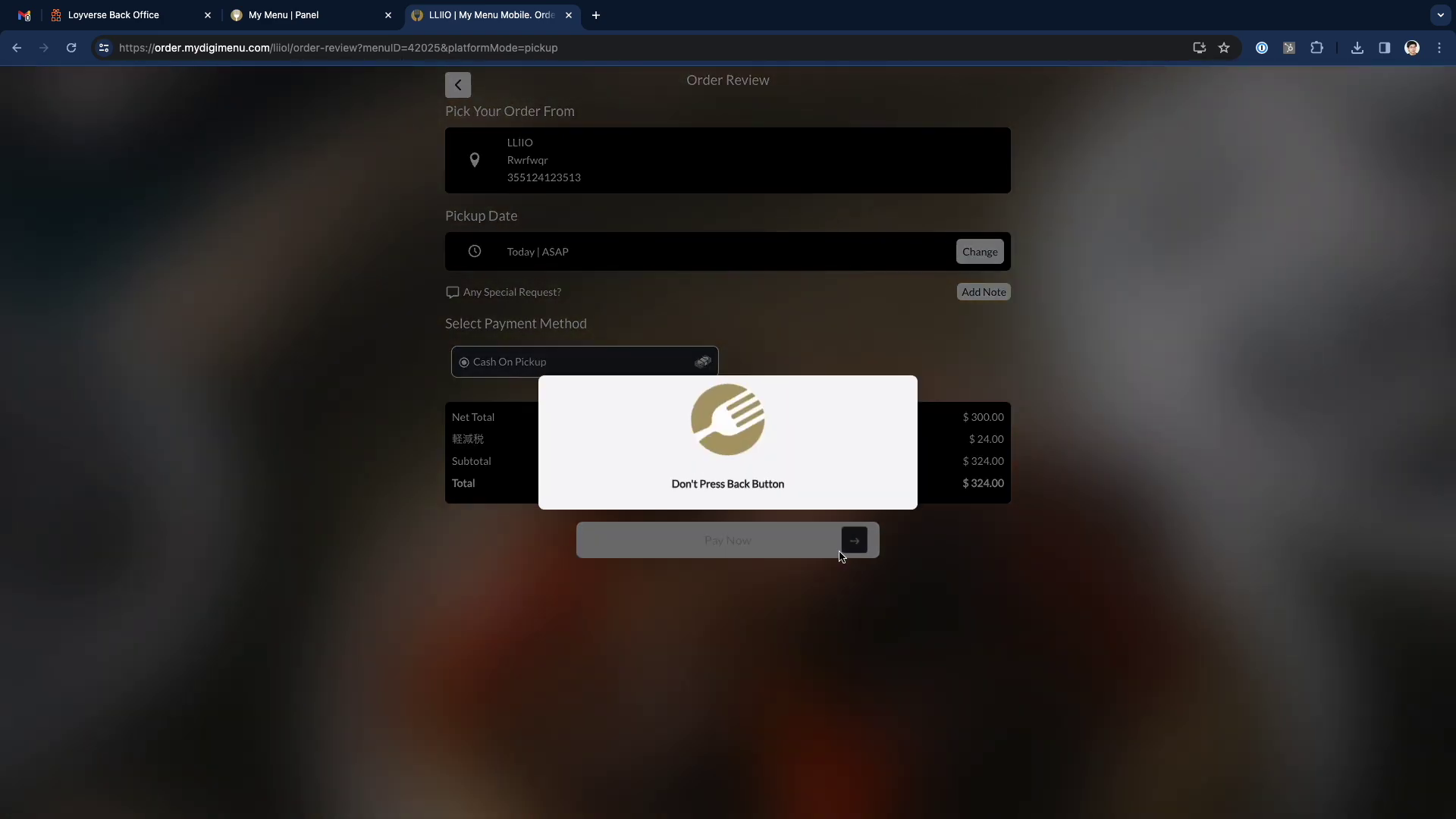
left_click(709, 534)
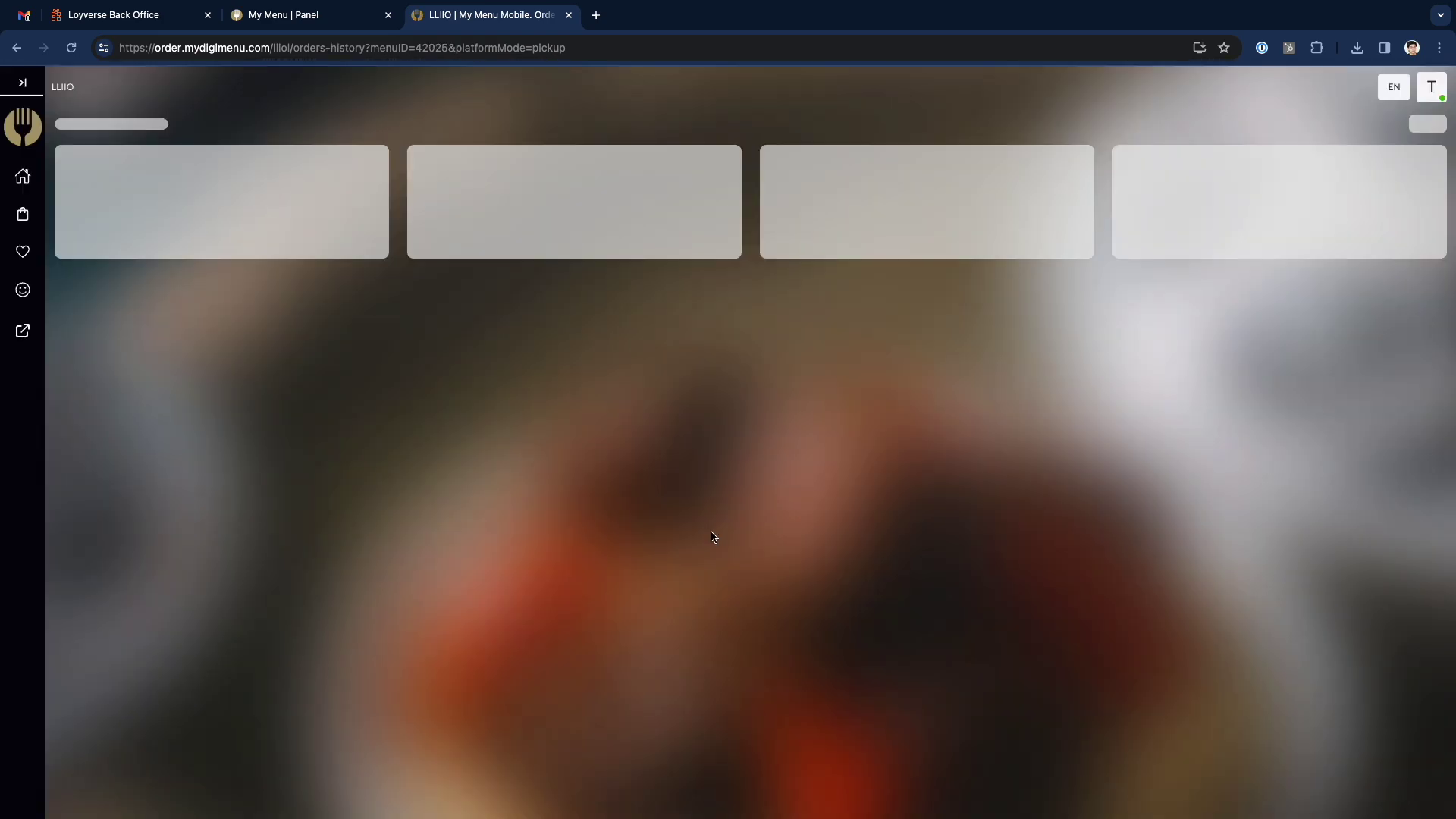